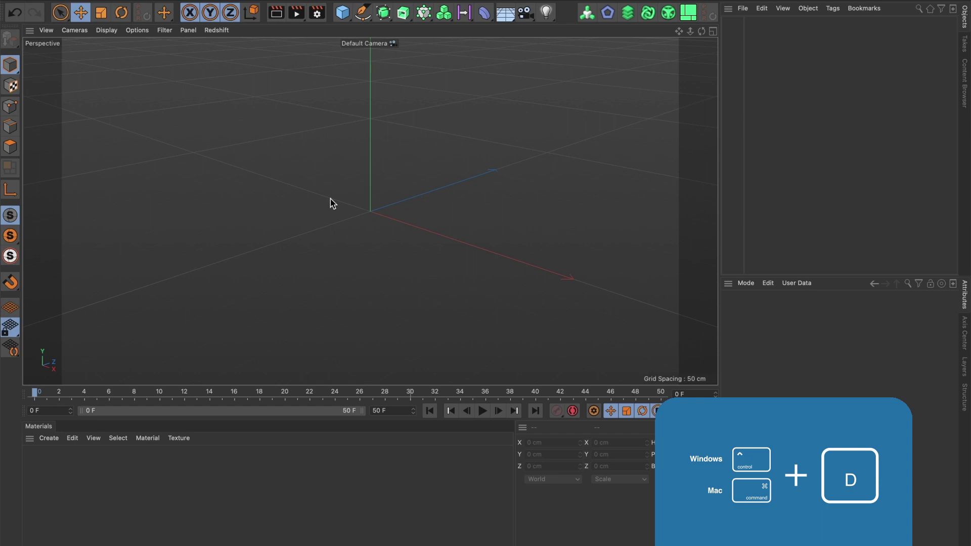
Set the project's default key interpolation to Linear in Project Settings (Ctrl+D).
key("ctrl+d")
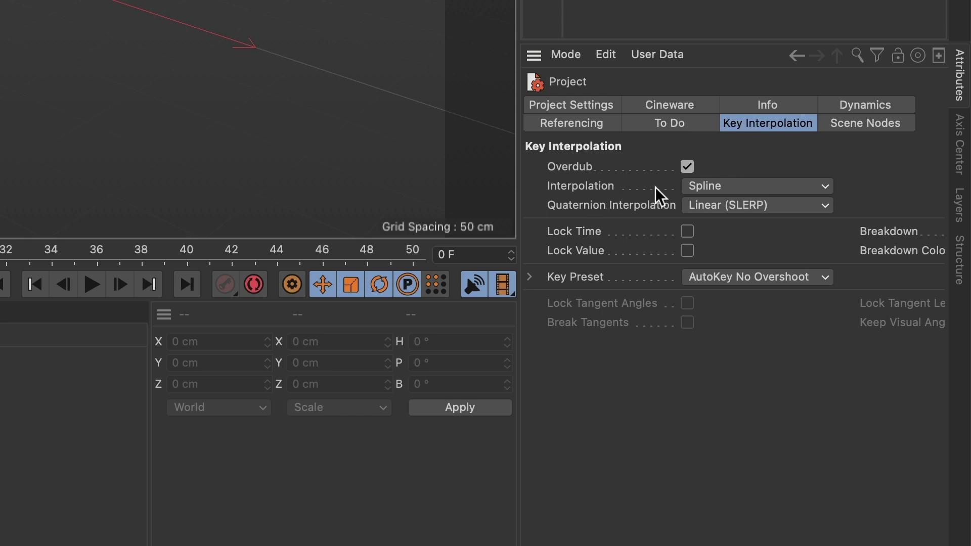
left_click(751, 187)
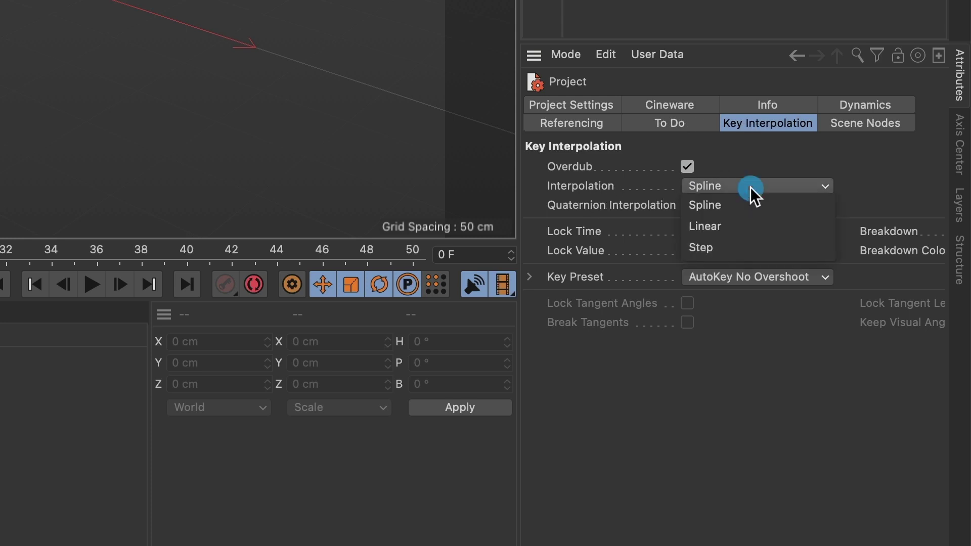
left_click(716, 225)
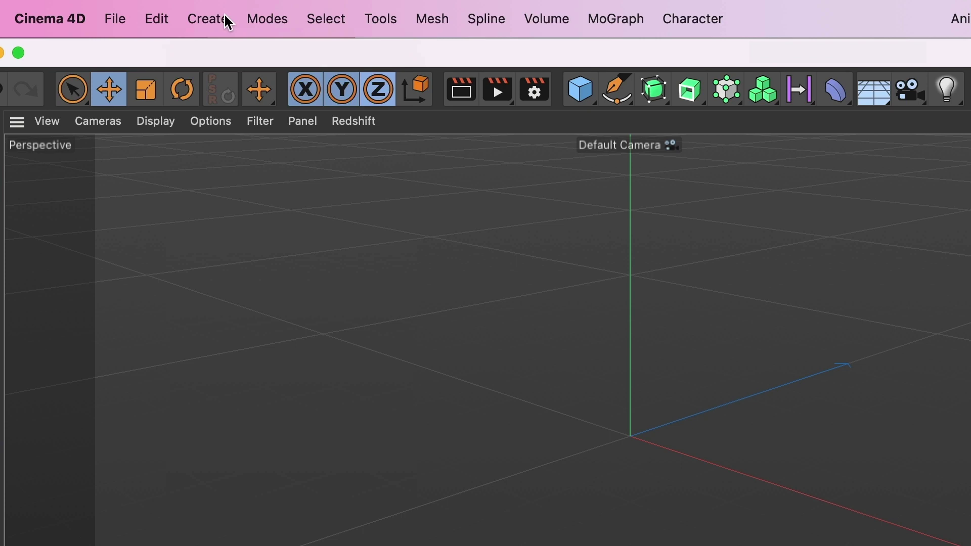
Add a Null object and rename it 'Grupo 1' in the Object Manager.
left_click(226, 20)
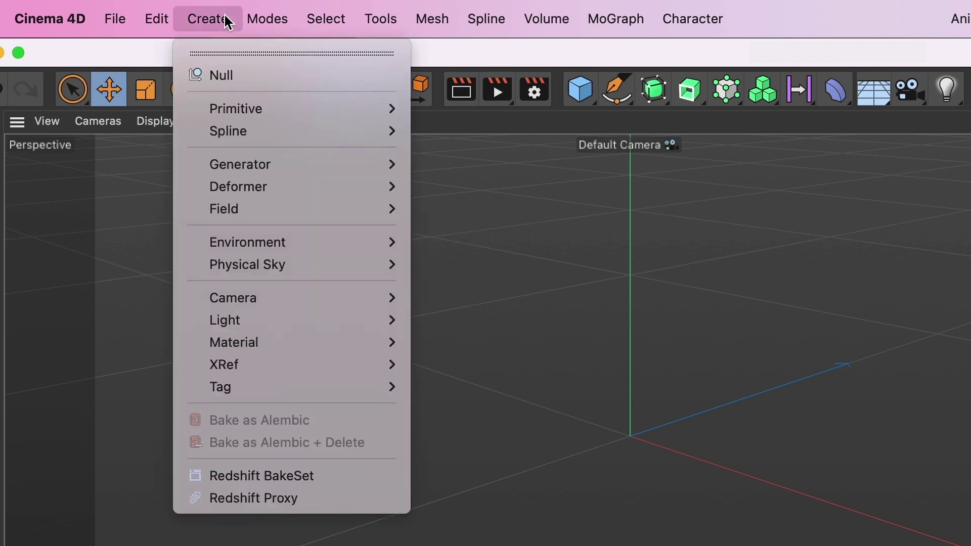
left_click(260, 79)
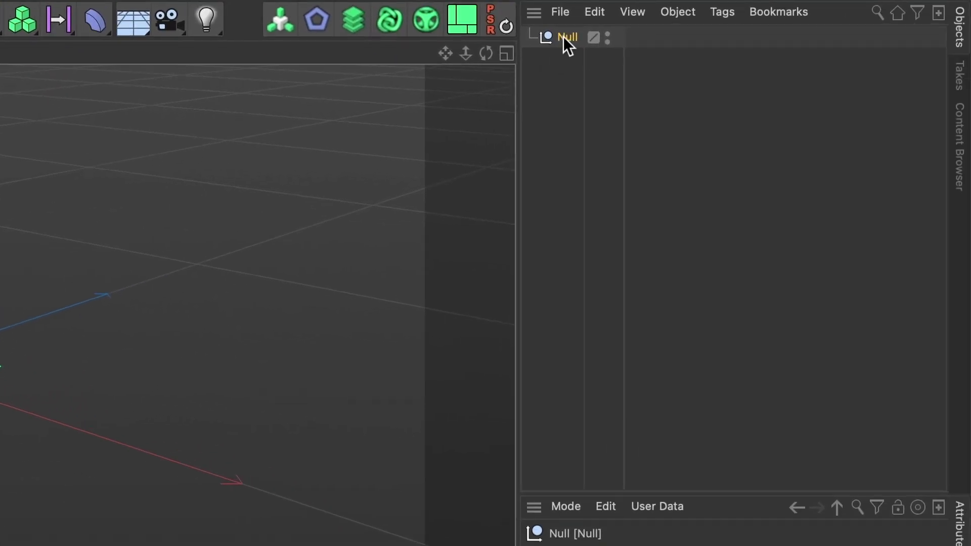
double_click(565, 37)
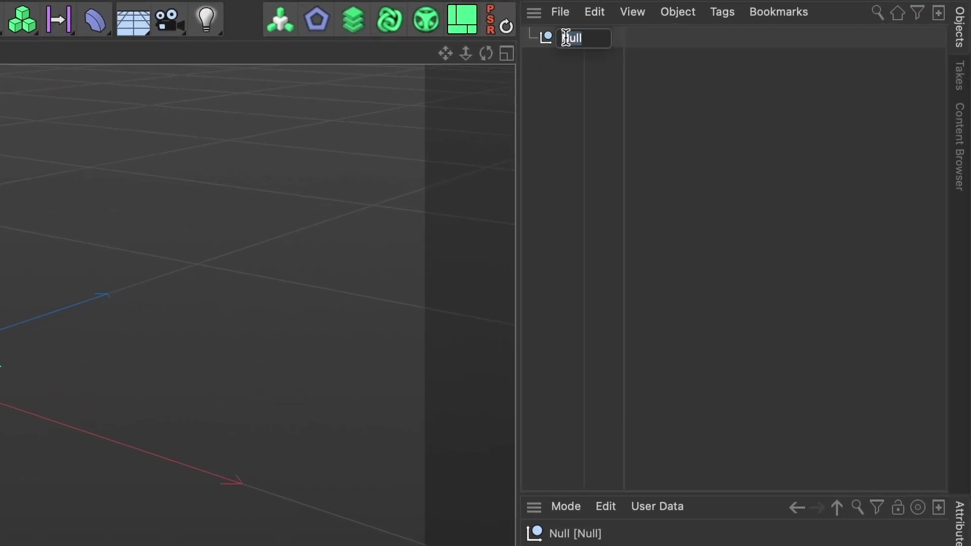
type("Grupo 1")
left_click(559, 54)
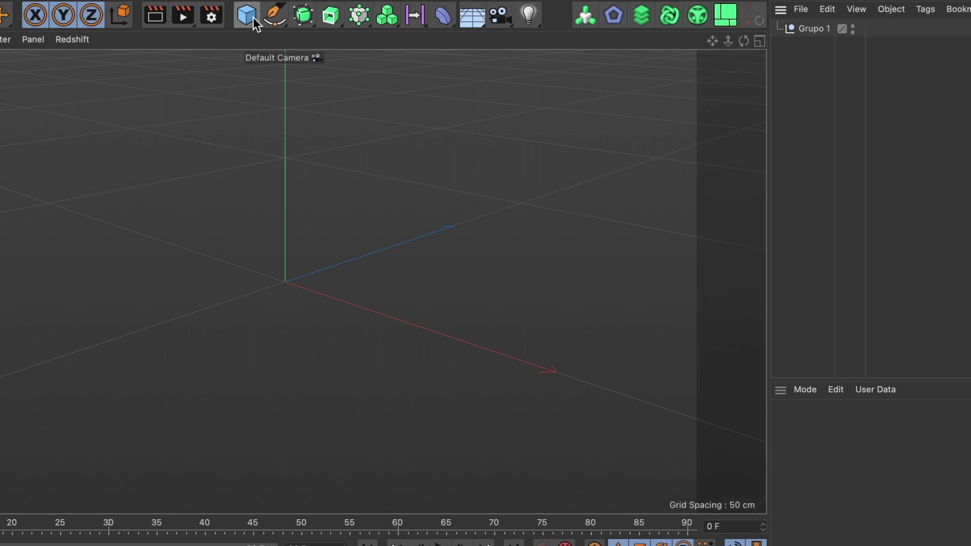
Add a Sphere primitive and set its Segments to 50.
left_click(253, 17)
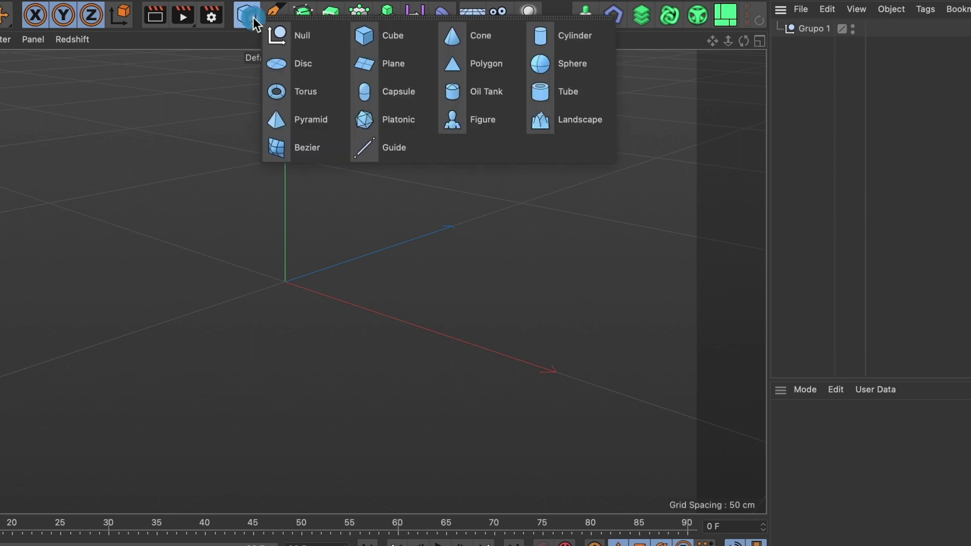
left_click(563, 68)
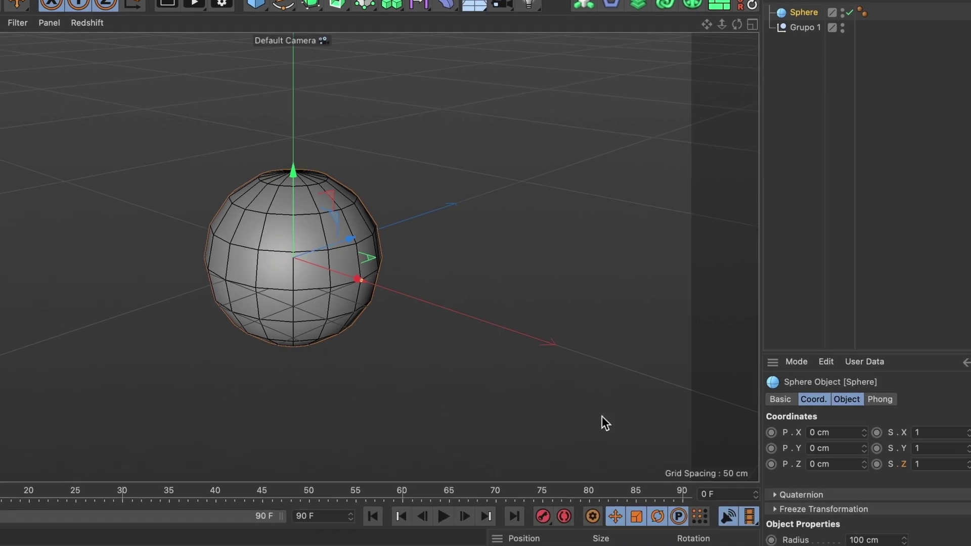
double_click(796, 446)
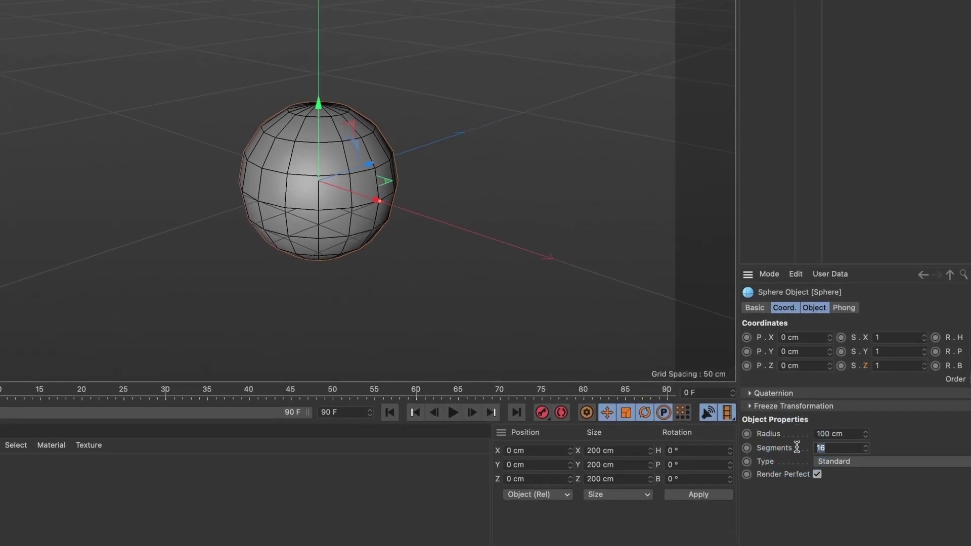
type("50")
key("Return")
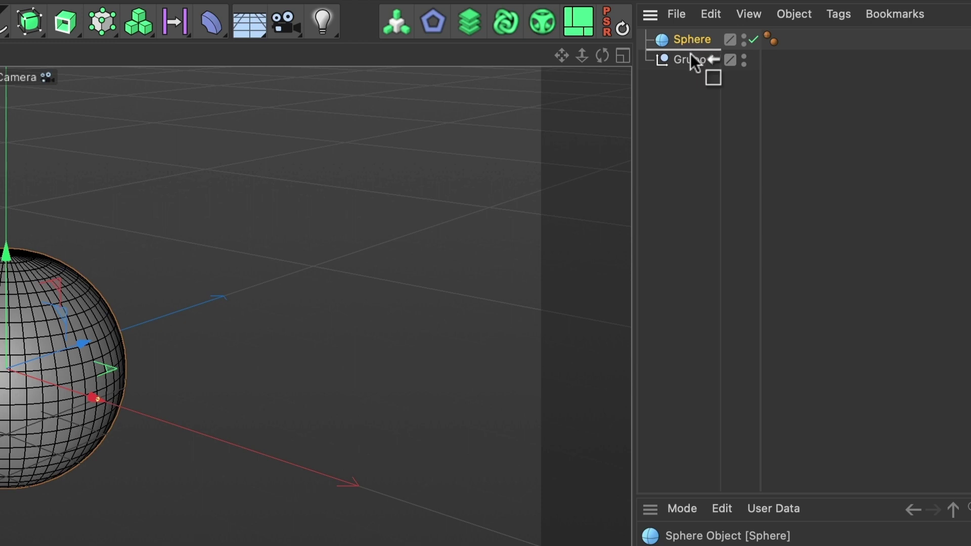
Parent the Sphere under Grupo 1, select the null, and maximize the Front view.
left_click_drag(694, 40, 689, 57)
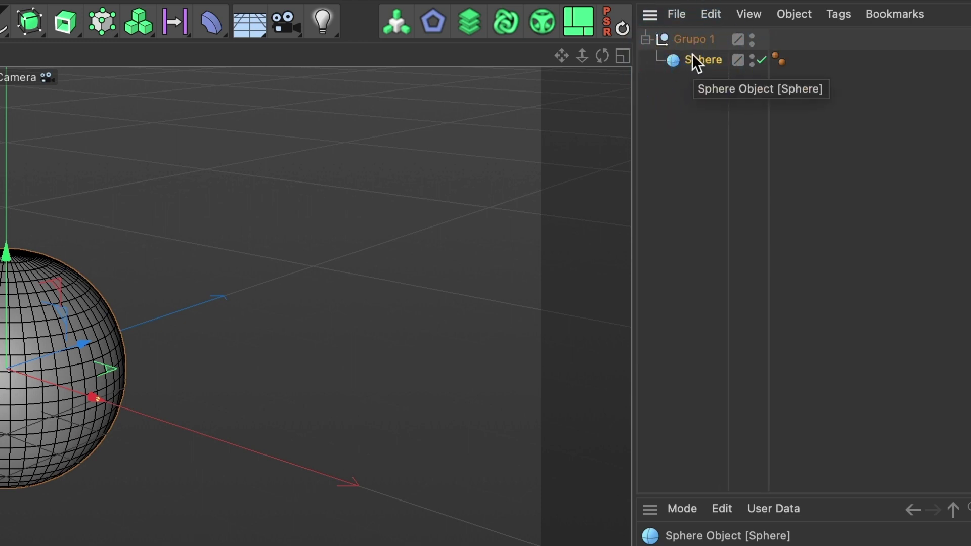
left_click(646, 40)
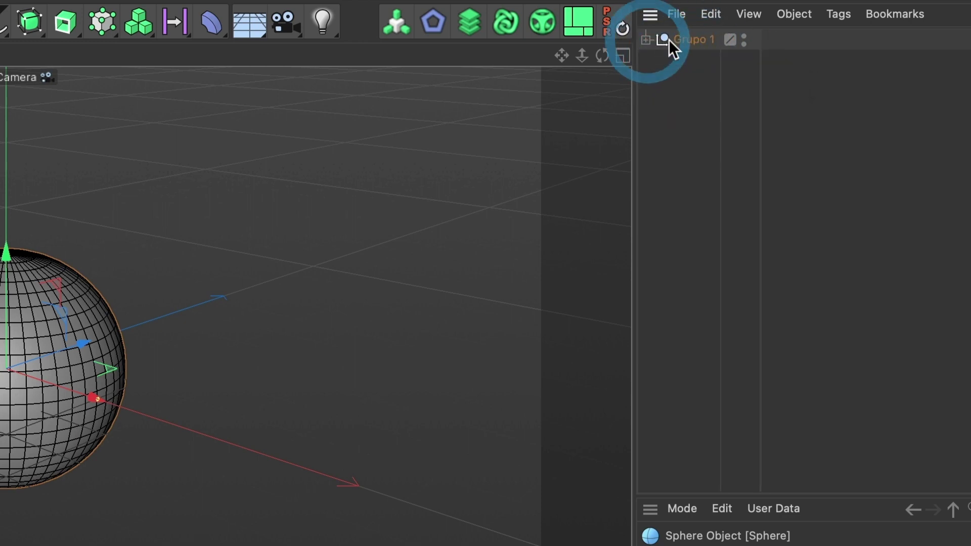
left_click(683, 42)
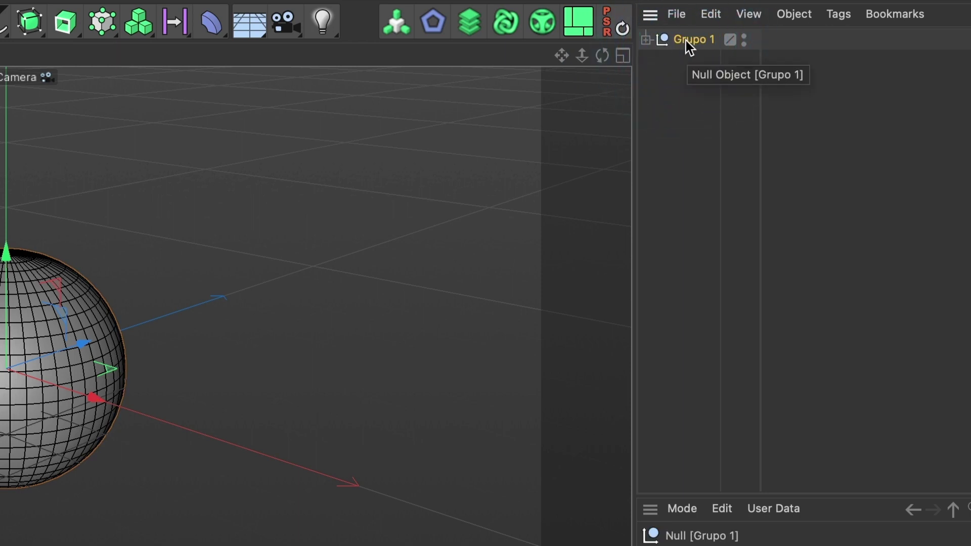
left_click(624, 55)
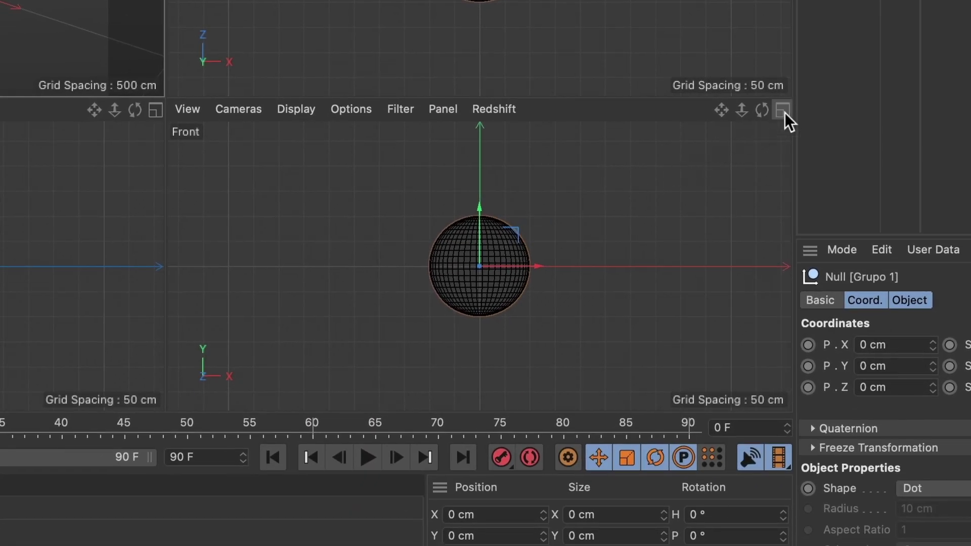
left_click(784, 112)
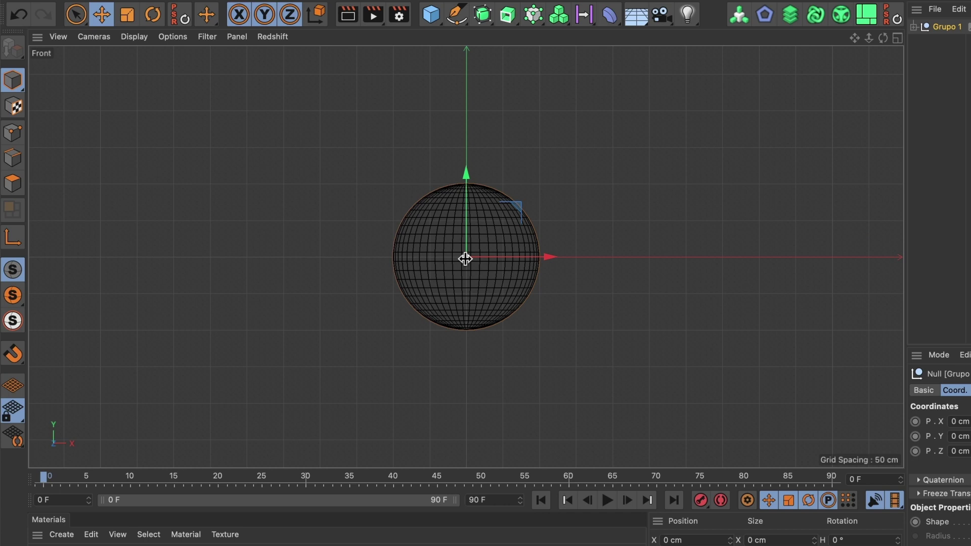
In Axis mode, move Grupo 1's pivot to the sphere's base, then return the null to P.Y 0.
left_click(19, 248)
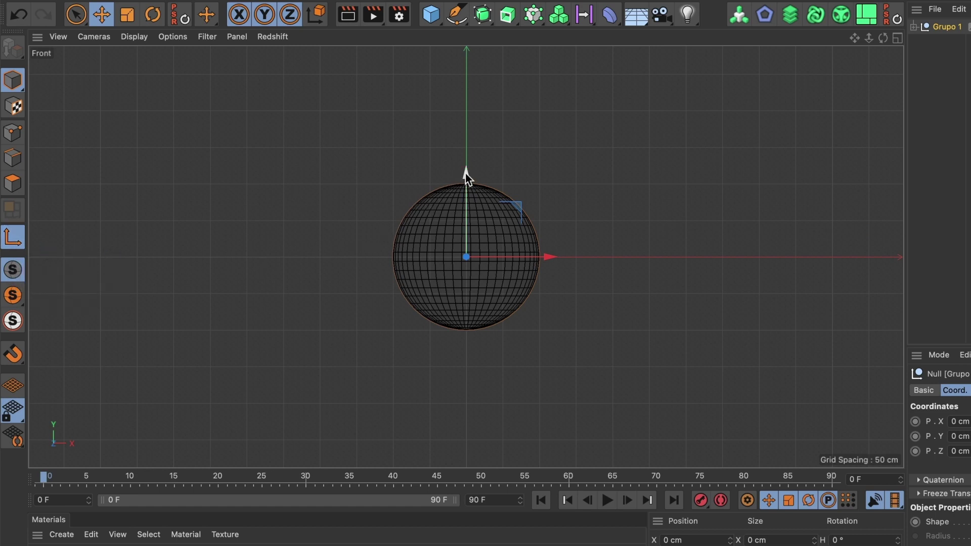
left_click_drag(465, 175, 448, 246)
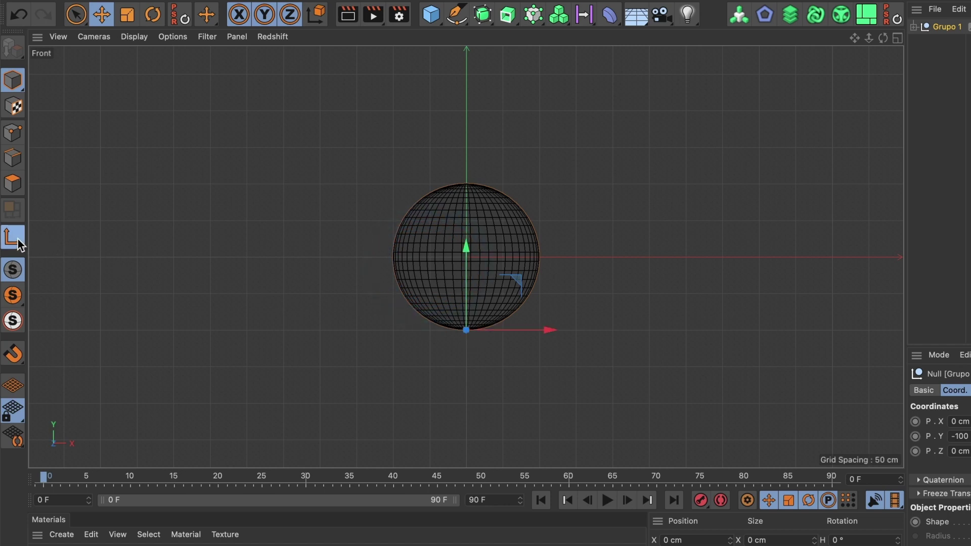
left_click(17, 239)
left_click_drag(466, 248, 473, 173)
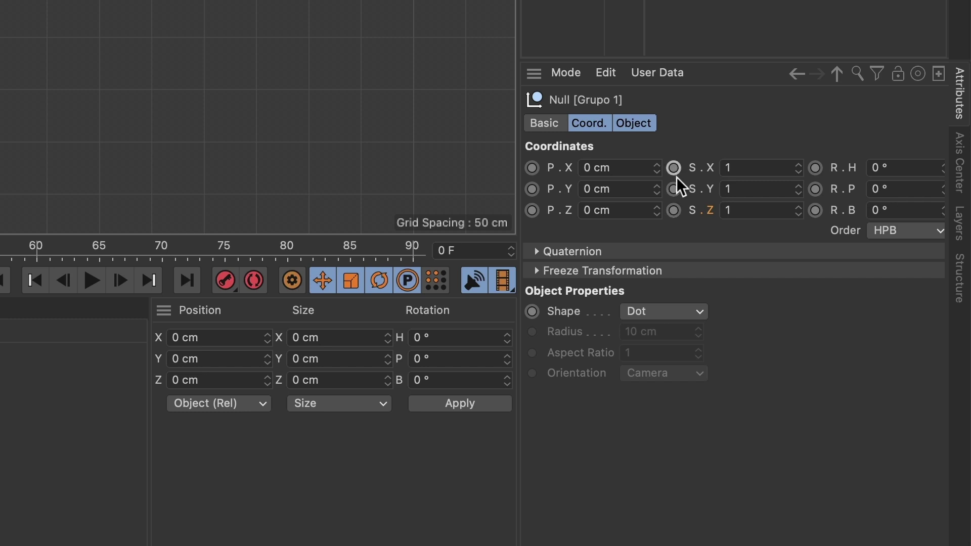
Key Grupo 1's scale at frame 0, then set S.Y 0.5 and S.X 1.5 at frame 5.
left_click_drag(676, 206, 675, 170)
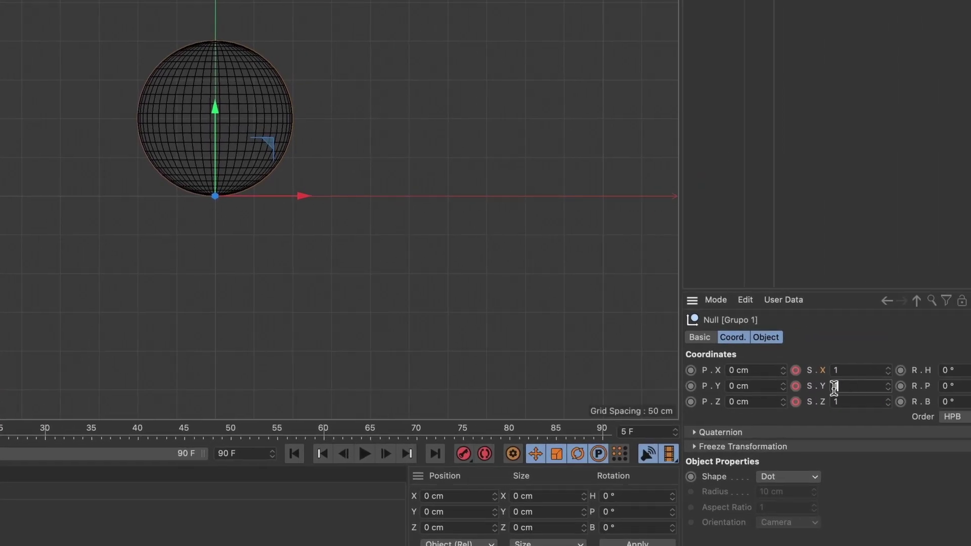
left_click(833, 387)
type("0.5")
key("Return")
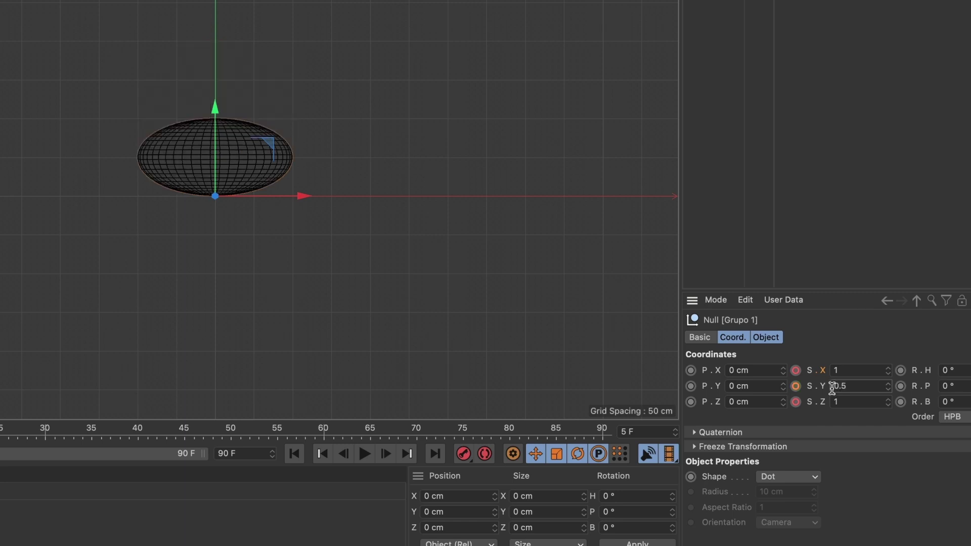
left_click(855, 372)
left_click(844, 371)
type(".5")
key("Tab")
Set S.Z to 1.5 and keyframe the squashed 1.5/0.5/1.5 scale.
left_click(856, 402)
type(".")
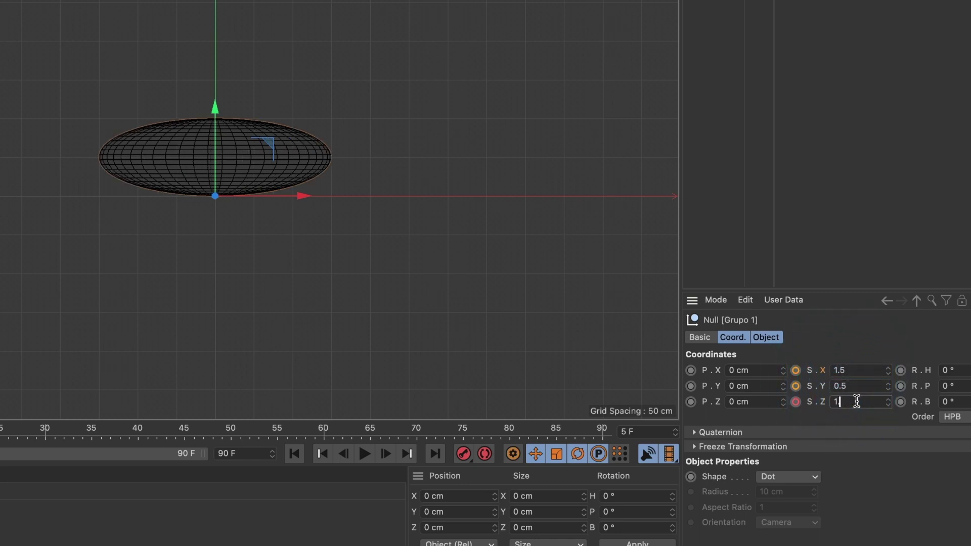
type("5")
key("Return")
left_click(796, 370)
left_click(796, 400)
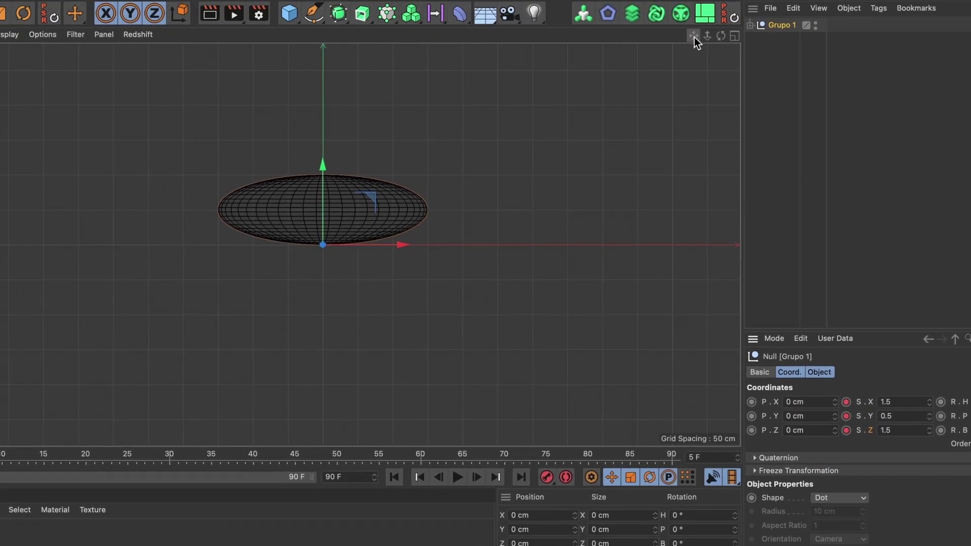
left_click_drag(694, 37, 694, 189)
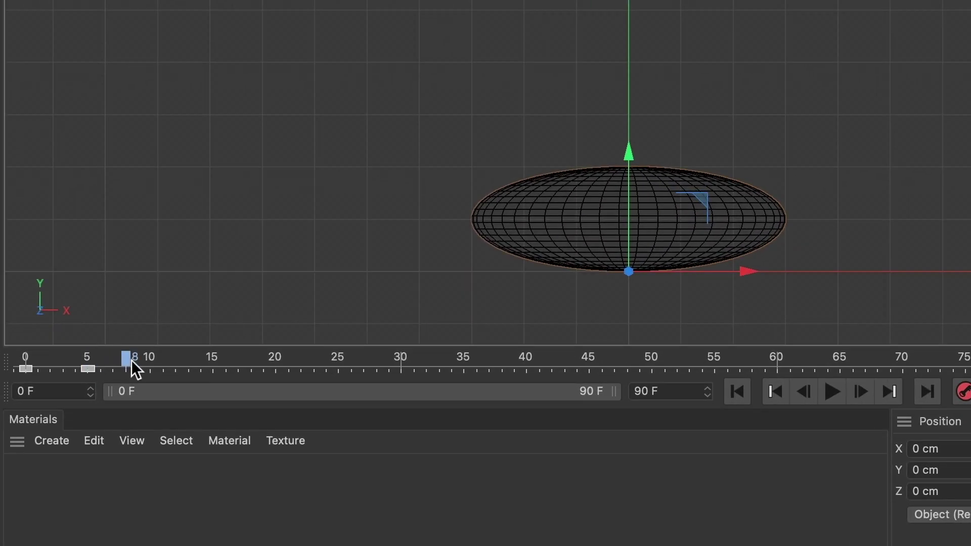
At frame 9, key Grupo 1's scale at X 0.5, Y 1.5, Z 0.5.
left_click(134, 360)
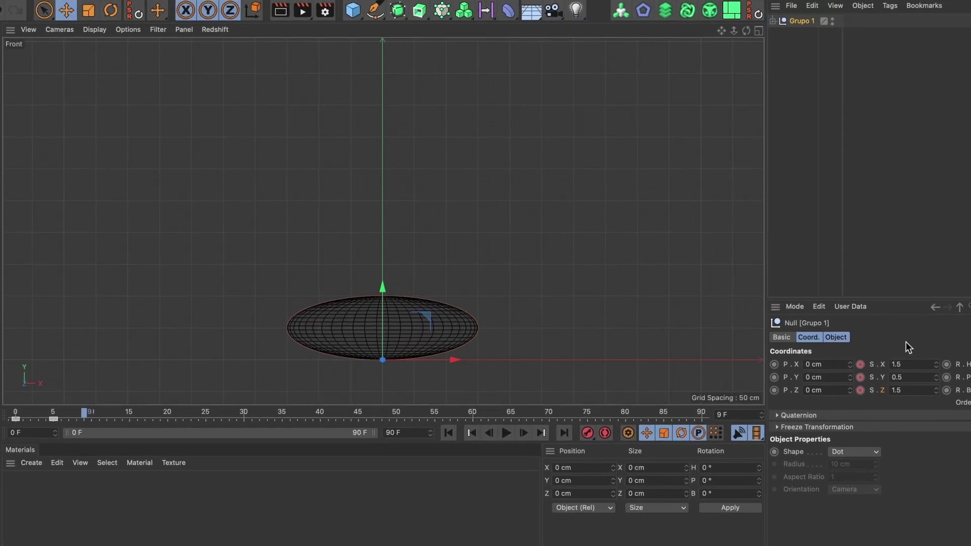
double_click(922, 380)
type("1")
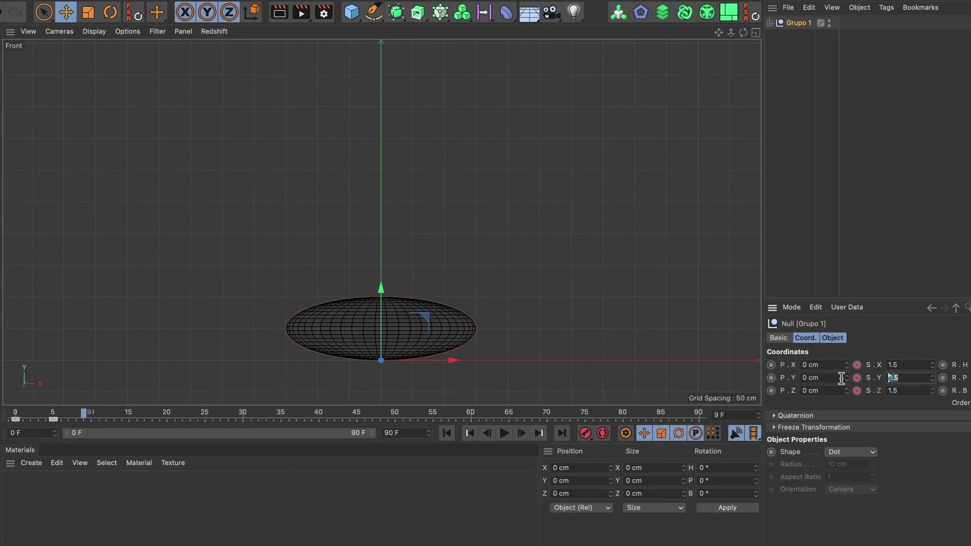
type(".")
type("5")
key("Return")
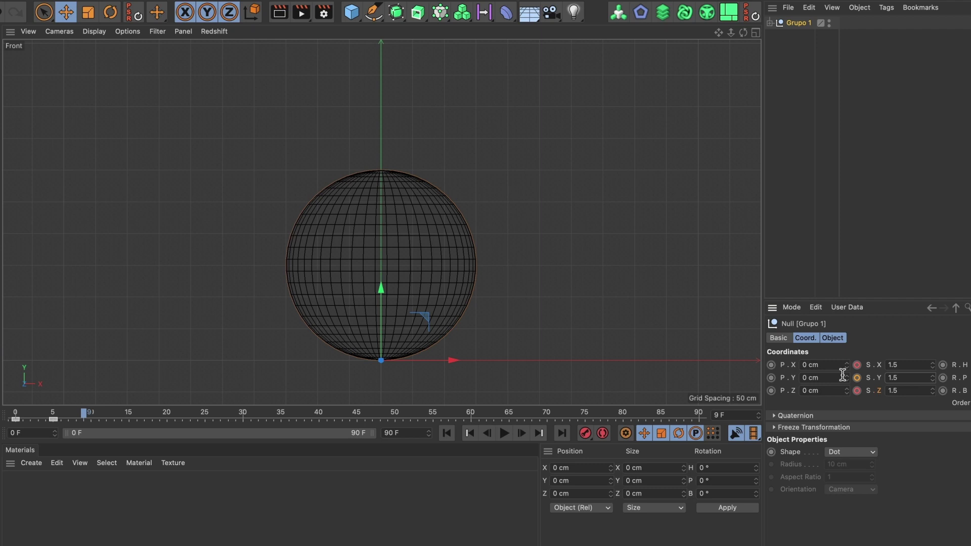
type(".5")
double_click(902, 390)
type(".5")
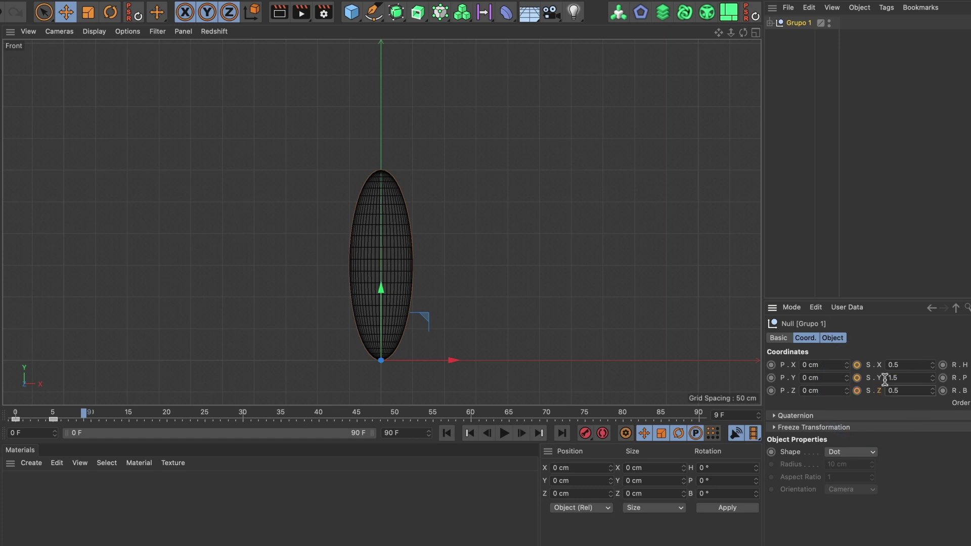
left_click(857, 364)
left_click(857, 390)
Key P.Y at 0 cm on frame 9, then raise Grupo 1 to 500 cm at frame 15 and key it.
mouse_move(77, 412)
left_mouse_down()
mouse_move(35, 416)
mouse_move(96, 416)
mouse_move(23, 415)
mouse_move(85, 416)
left_mouse_up()
left_click(773, 378)
left_click_drag(84, 418, 129, 416)
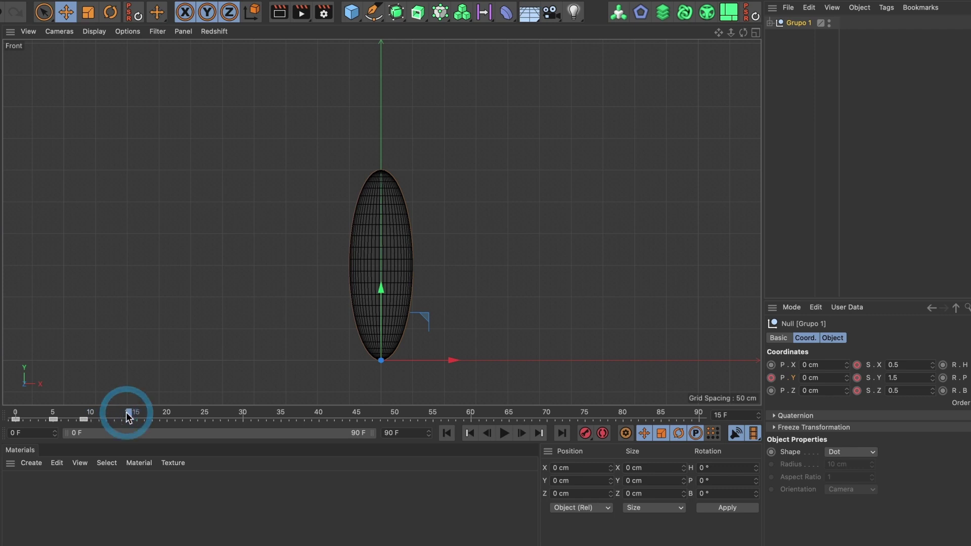
scroll(379, 266, "down", 3)
scroll(354, 269, "down", 2)
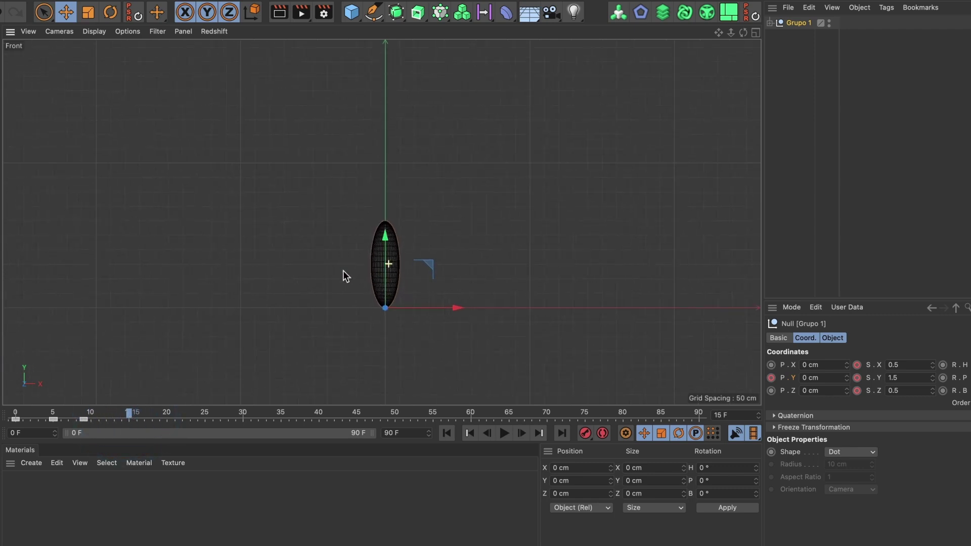
middle_click_drag(371, 285, 369, 301, "alt")
mouse_move(370, 301)
left_mouse_down()
mouse_move(388, 318)
mouse_move(388, 139)
mouse_move(388, 168)
left_mouse_up()
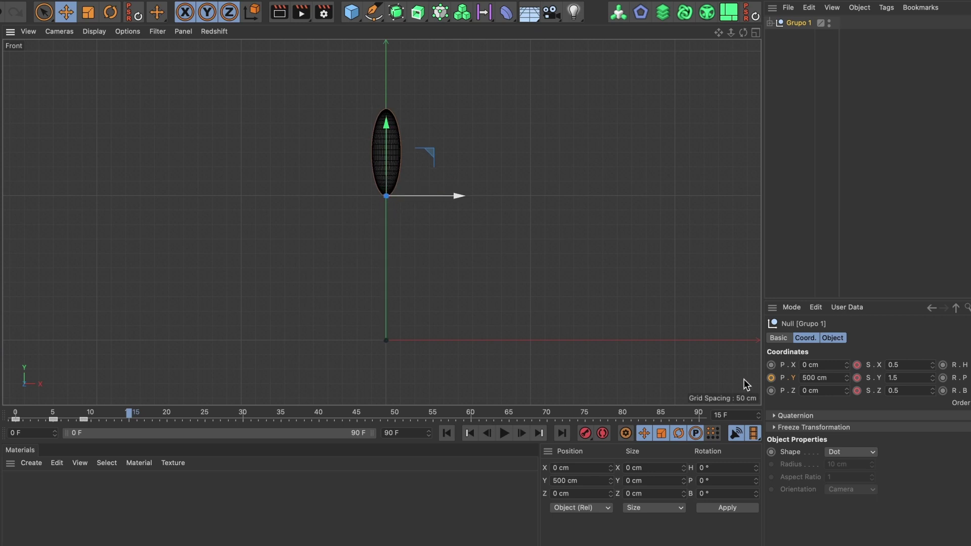
left_click(771, 378)
At frame 15, reset Grupo 1's X and Y scale to 1.
mouse_move(129, 419)
left_mouse_down()
mouse_move(16, 419)
mouse_move(127, 418)
left_mouse_up()
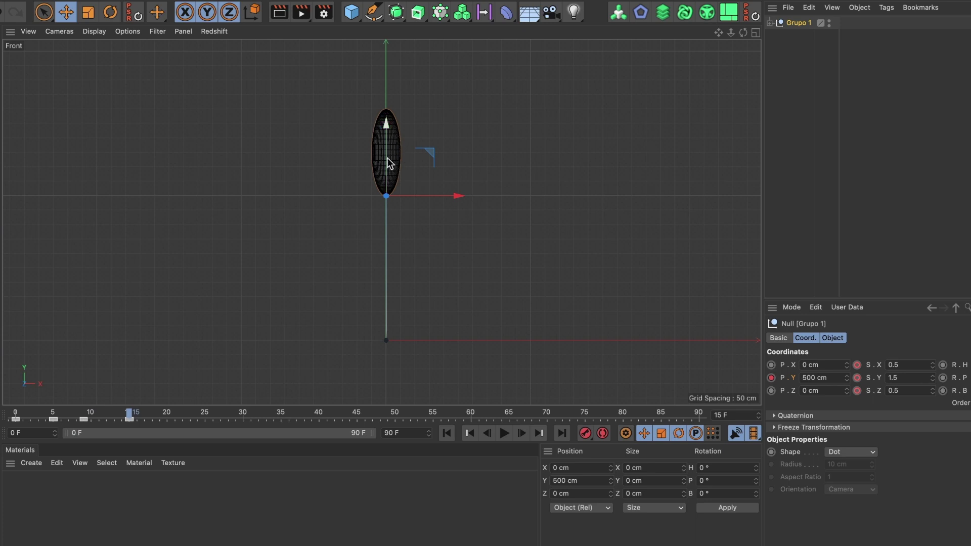
left_click(895, 365)
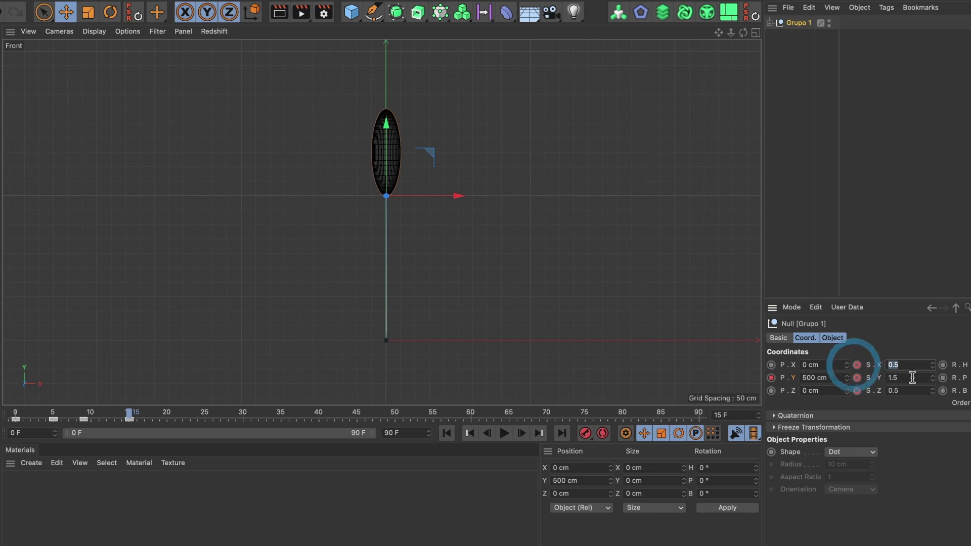
type("1")
key("Tab")
type("1")
key("Tab")
Set the Z scale to 1 and keyframe all three scale axes at frame 15.
type("1")
key("Return")
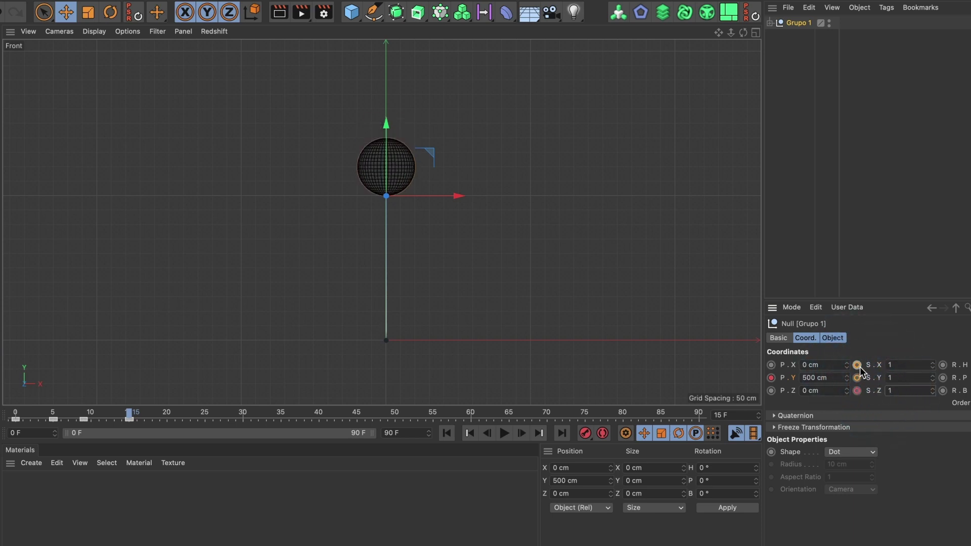
left_click_drag(860, 366, 858, 390)
mouse_move(130, 408)
left_mouse_down()
mouse_move(15, 414)
mouse_move(131, 415)
left_mouse_up()
At frame 25, add a P.Y key holding Grupo 1 at 500 cm.
left_click_drag(134, 416, 207, 417)
left_click(208, 409)
left_click(771, 378)
At frame 29, drop Grupo 1 back to 0 cm height and key P.Y.
left_click_drag(208, 415, 235, 413)
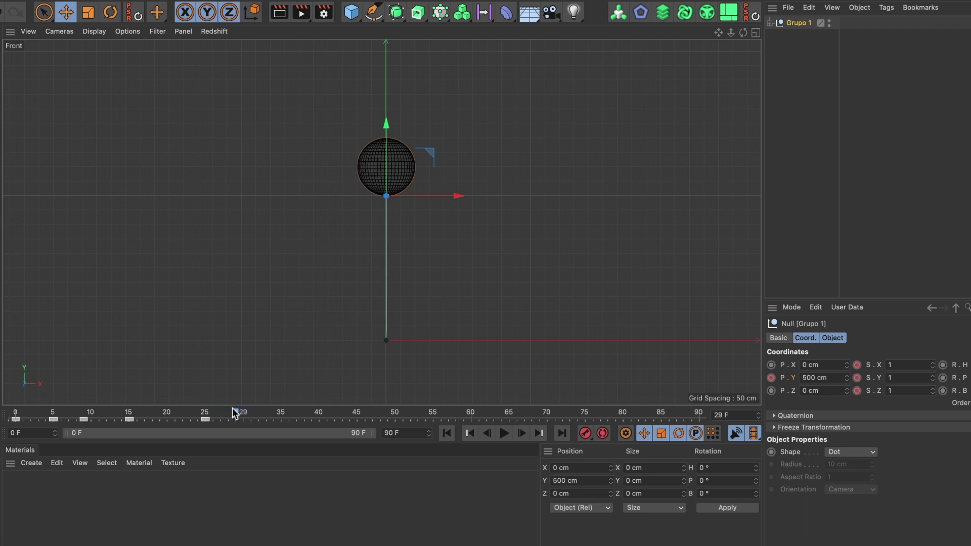
left_click(235, 413)
left_click_drag(387, 120, 388, 265)
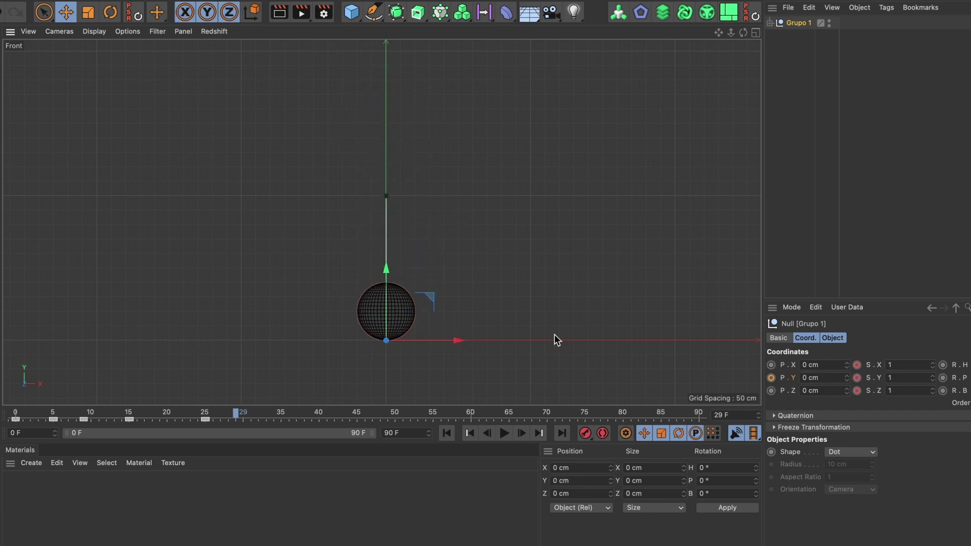
left_click(770, 378)
mouse_move(240, 416)
left_mouse_down()
mouse_move(49, 419)
mouse_move(238, 416)
mouse_move(208, 417)
left_mouse_up()
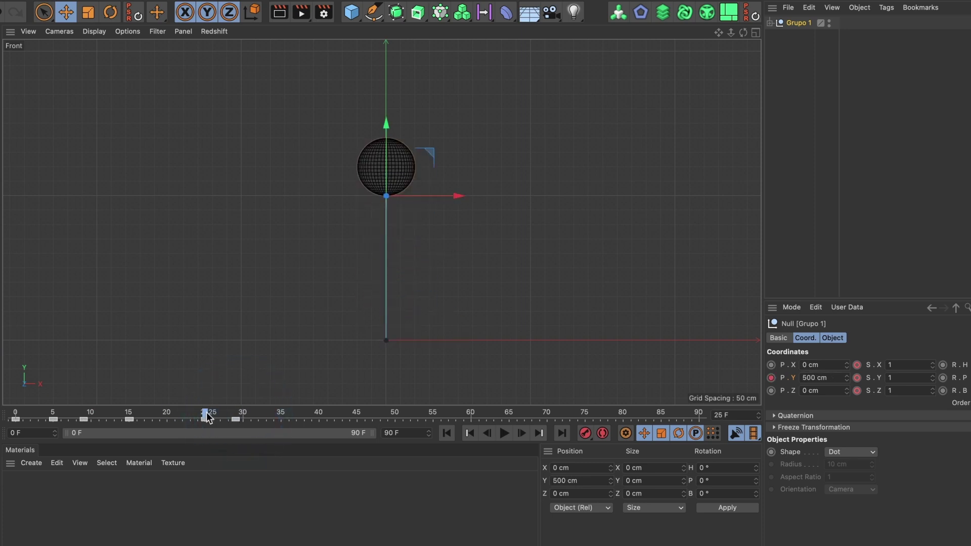
Key Grupo 1's X, Y and Z scale at 1 on frame 25, then advance to frame 29.
left_click(208, 418)
left_click(857, 365)
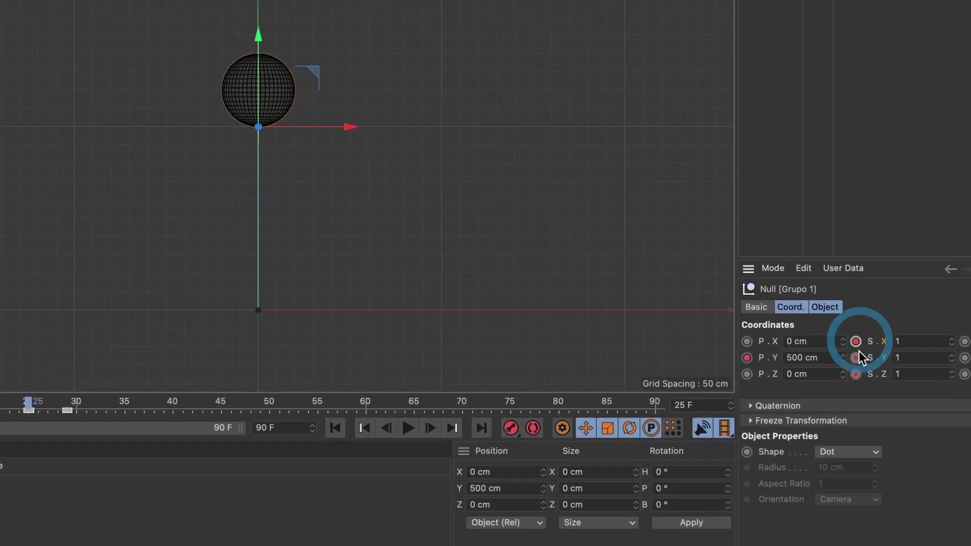
left_click(856, 358)
left_click(857, 374)
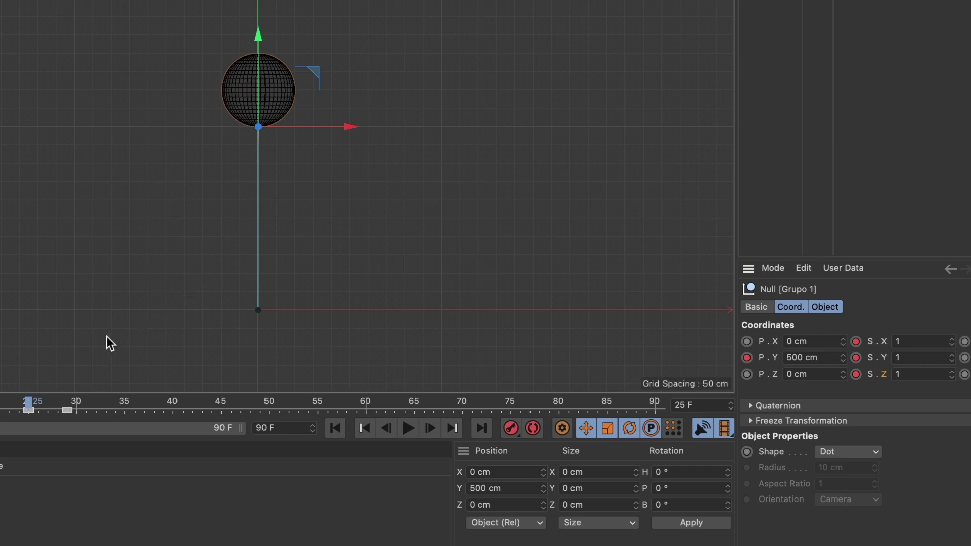
left_click_drag(28, 403, 67, 402)
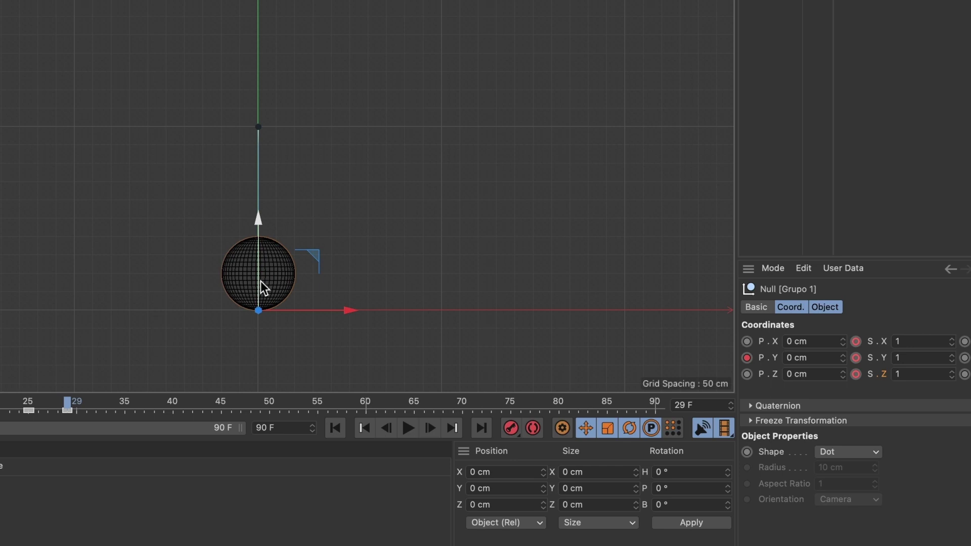
At frame 29, set the Y scale to 1.5 and the X scale to 0.5.
left_click(916, 358)
left_click(871, 359)
type(".5")
key("Return")
left_click(921, 342)
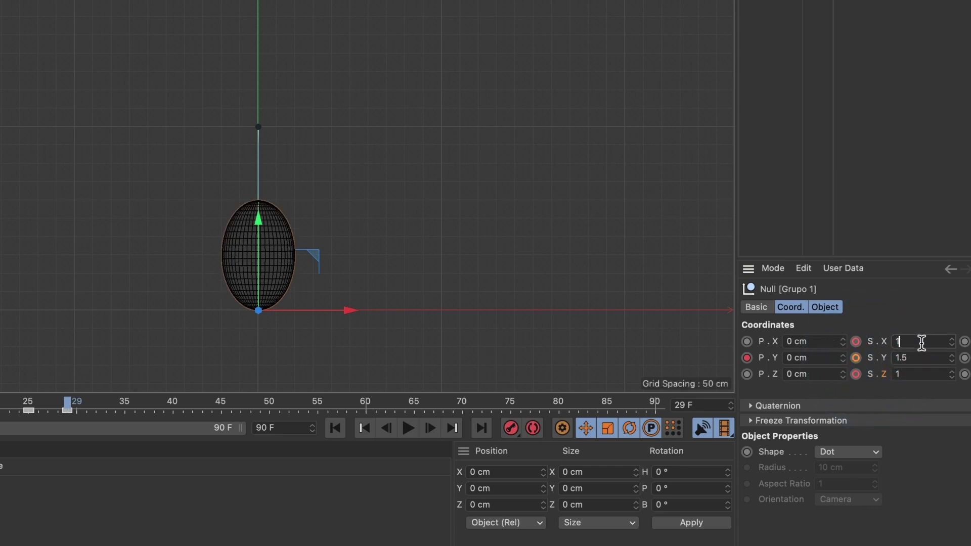
left_click(862, 342)
type("0.5")
key("Return")
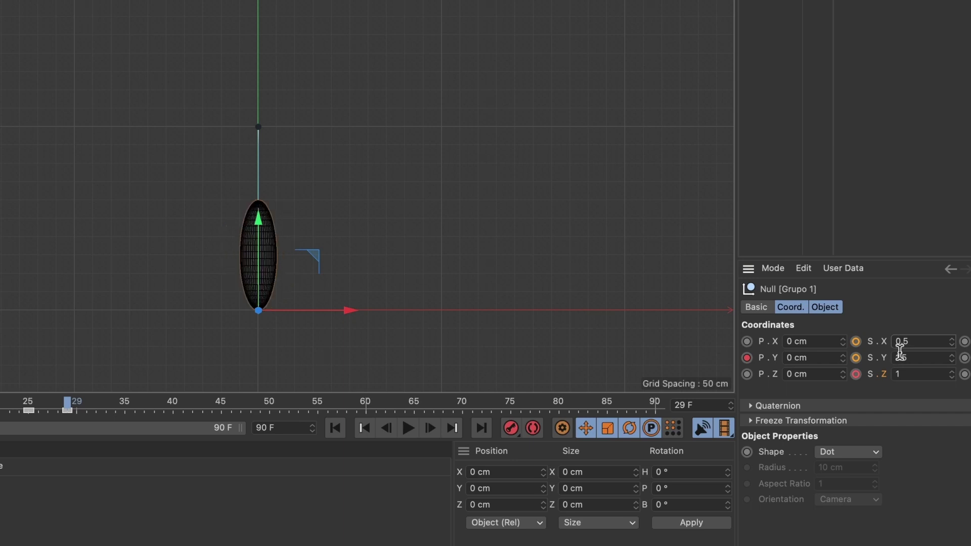
Set the Z scale to 0.5 and key all three scale values at frame 29.
left_click(866, 374)
type(".5")
key("Return")
left_click(856, 341)
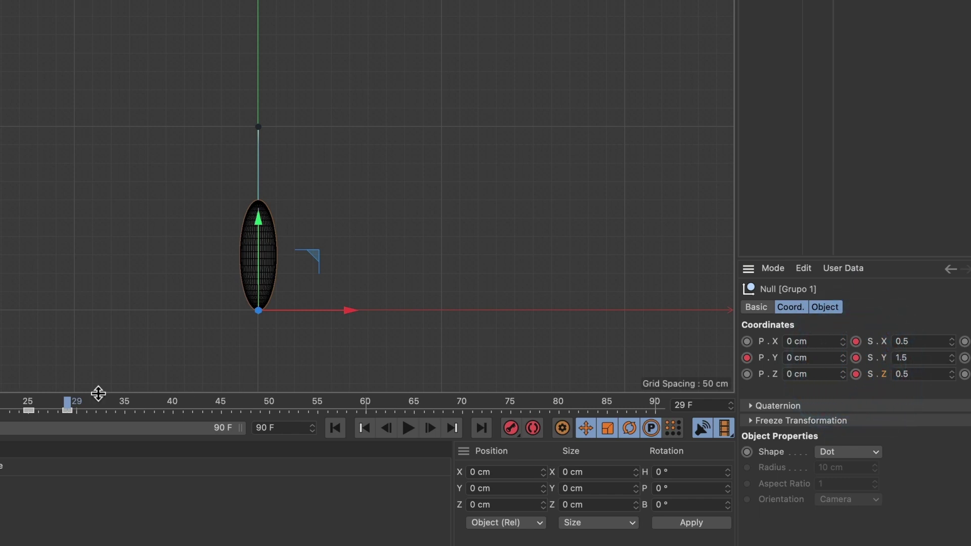
mouse_move(69, 403)
left_mouse_down()
mouse_move(20, 408)
mouse_move(69, 408)
left_mouse_up()
At frame 33, key the squash scale of X 1.5, Y 0.5, Z 1.5.
mouse_move(83, 405)
left_mouse_down()
mouse_move(73, 401)
mouse_move(96, 399)
left_mouse_up()
left_click(103, 403)
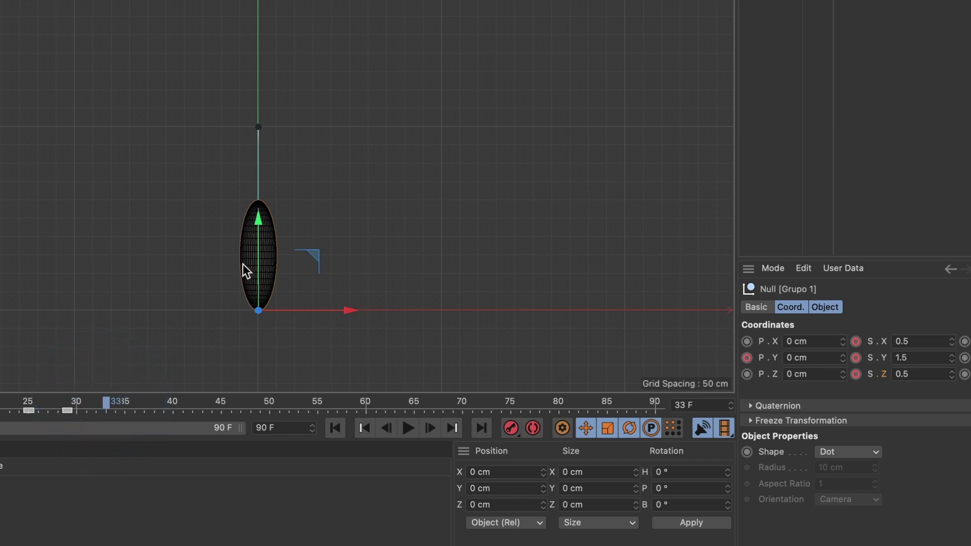
left_click(861, 357)
type("0.5")
key("Return")
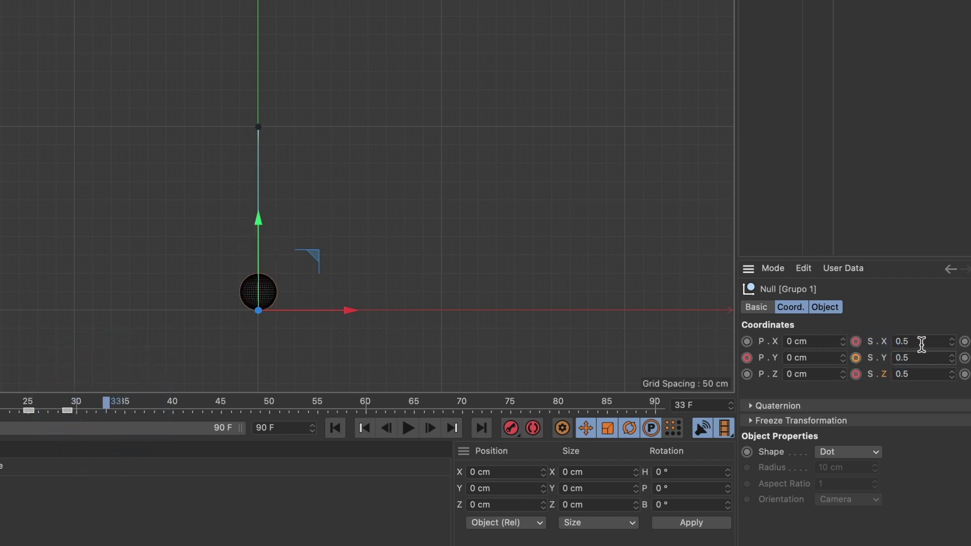
left_click(817, 342)
type("1.")
type("5")
left_click(859, 379)
type("1")
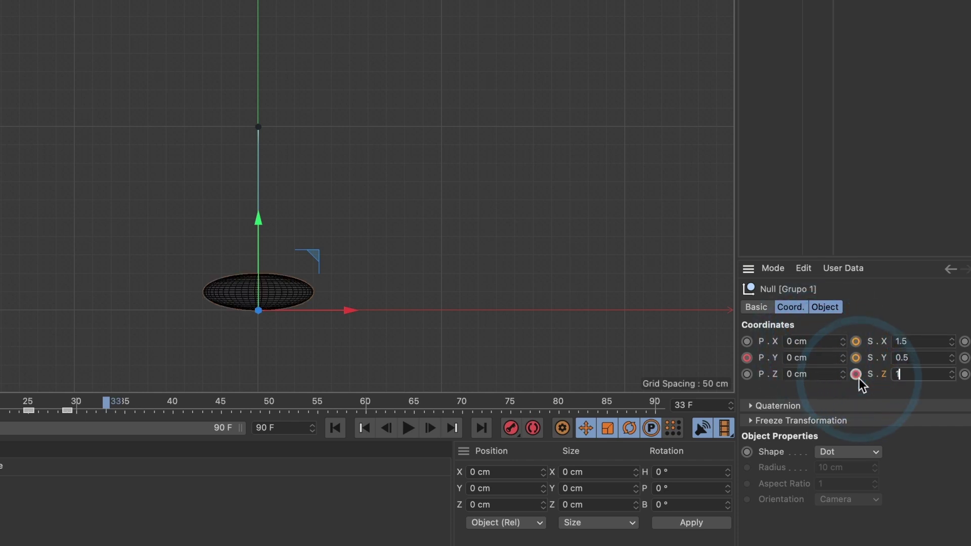
type(".5")
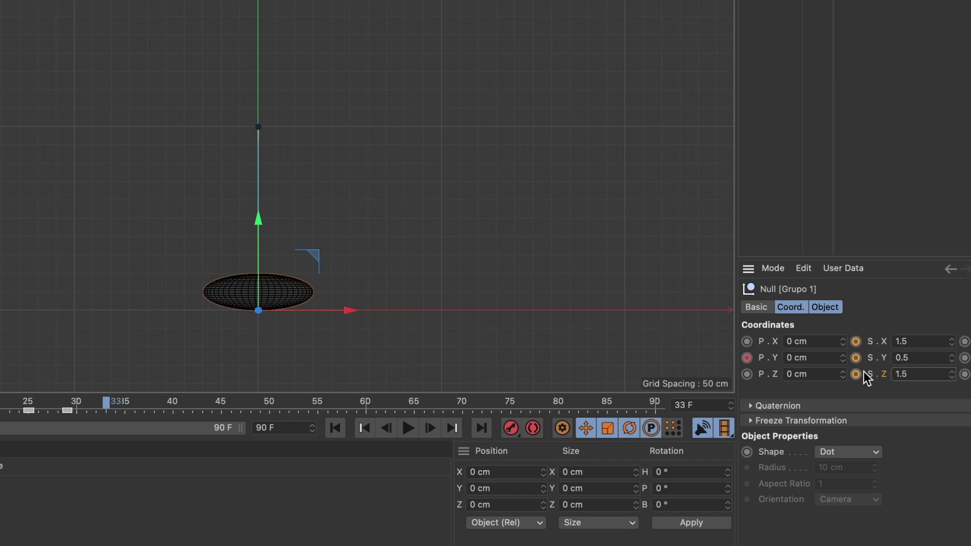
left_click(855, 375)
left_click(856, 341)
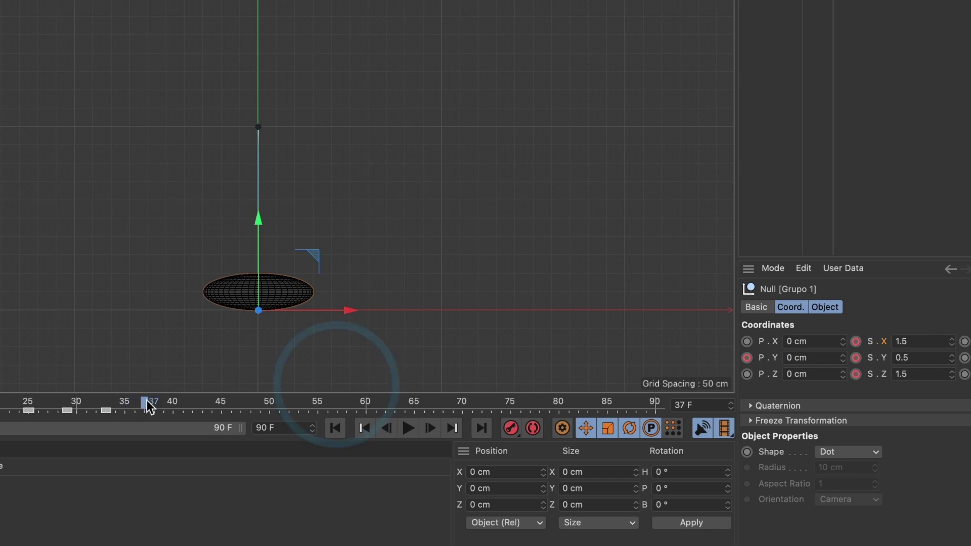
At frame 37, reset the scale to 1/1/1 and key it, then scrub back.
double_click(921, 342)
type("1")
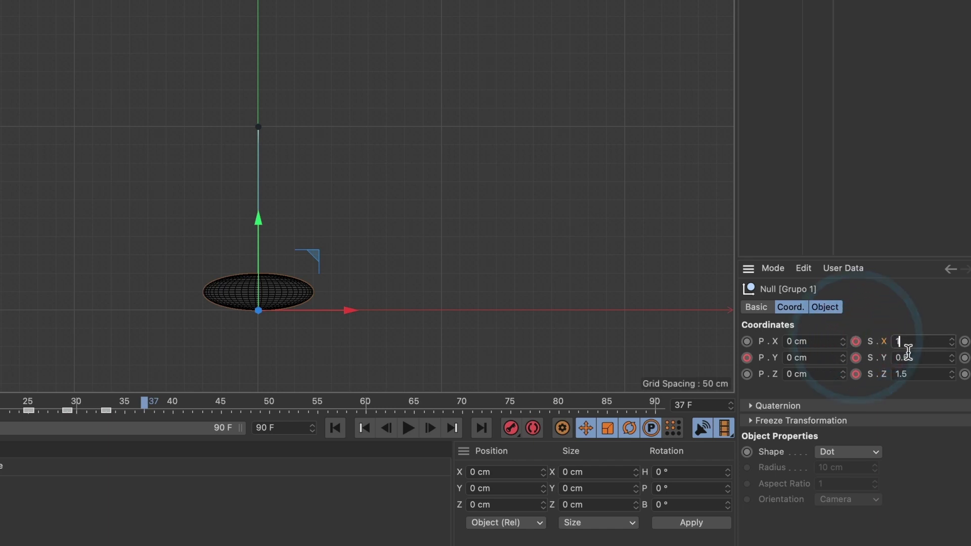
key("Tab")
type("1")
key("Return")
double_click(888, 374)
type("1")
key("Return")
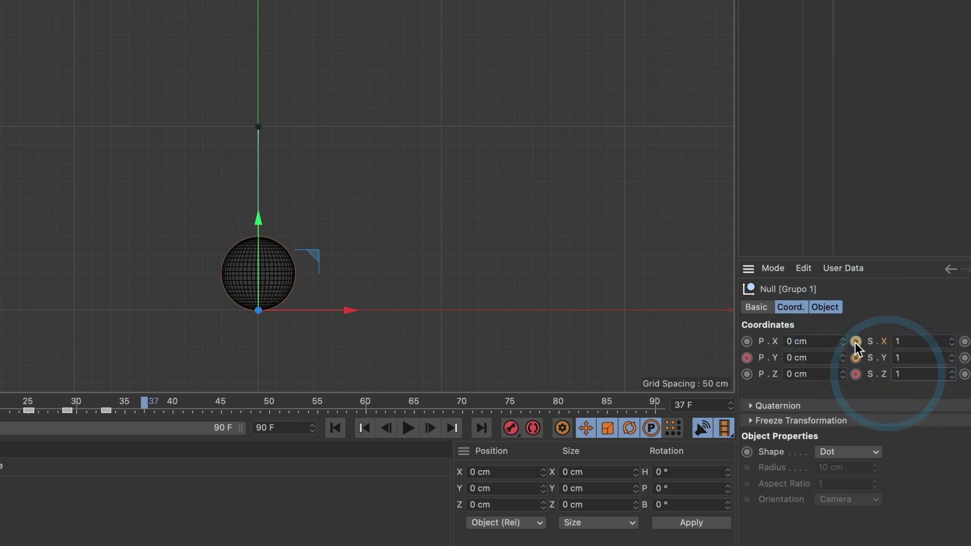
left_click(856, 342)
left_click(856, 375)
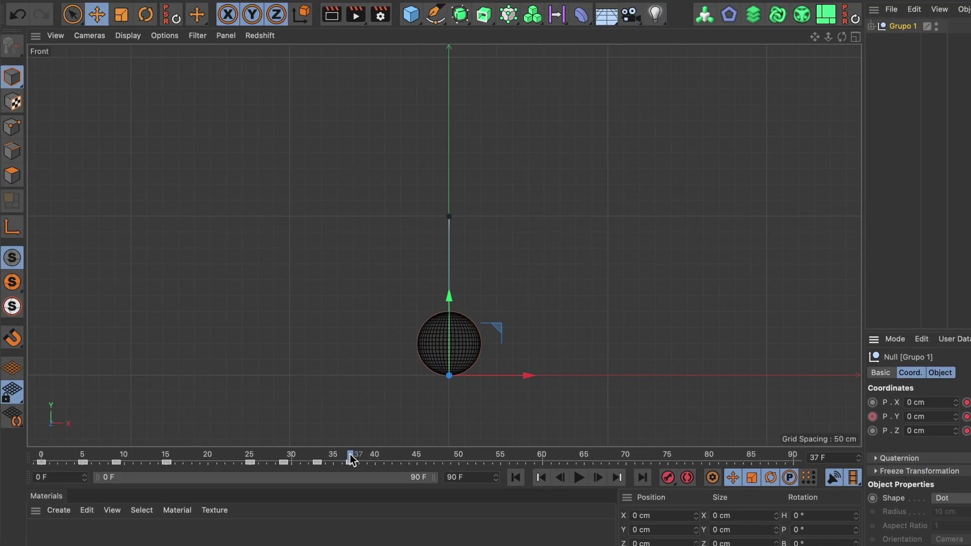
mouse_move(350, 454)
left_mouse_down()
mouse_move(22, 454)
mouse_move(367, 462)
left_mouse_up()
Set the preview range end frame to 50.
left_click(411, 476)
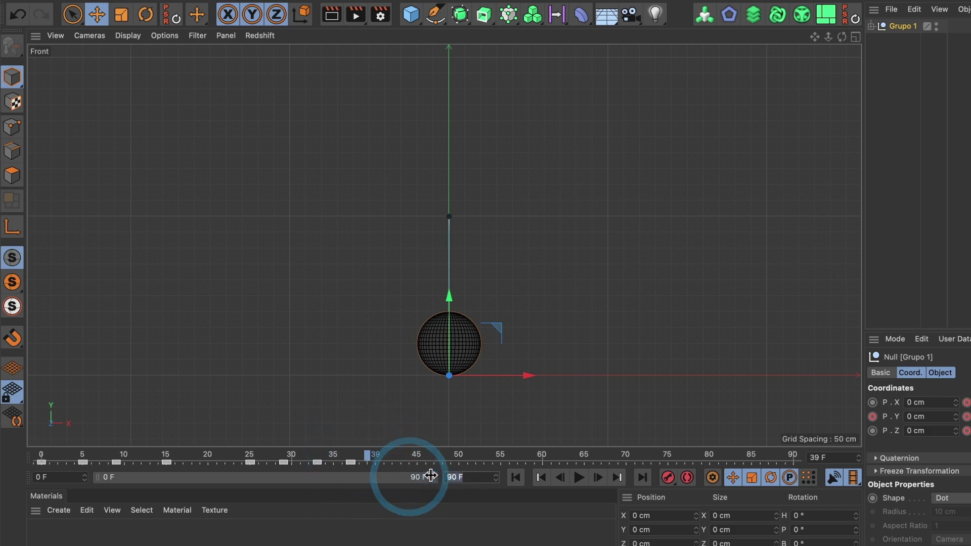
type("50")
key("Return")
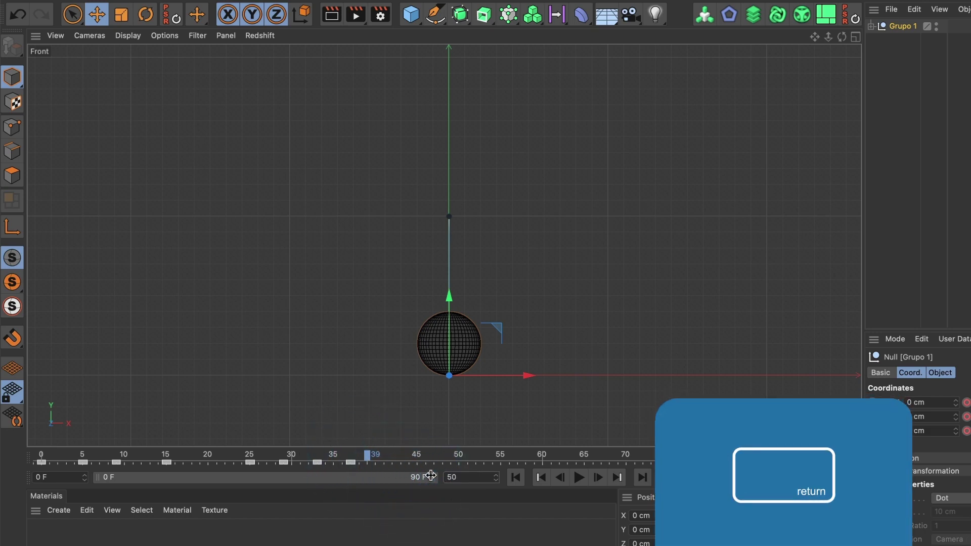
key("Return")
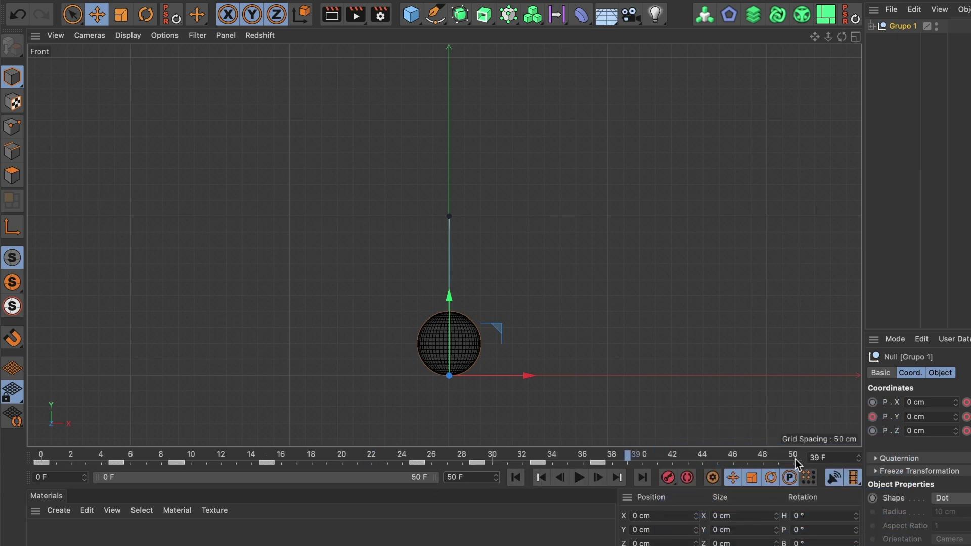
Play back the bounce, stop it, and scrub to the peak around frame 23.
left_click(579, 477)
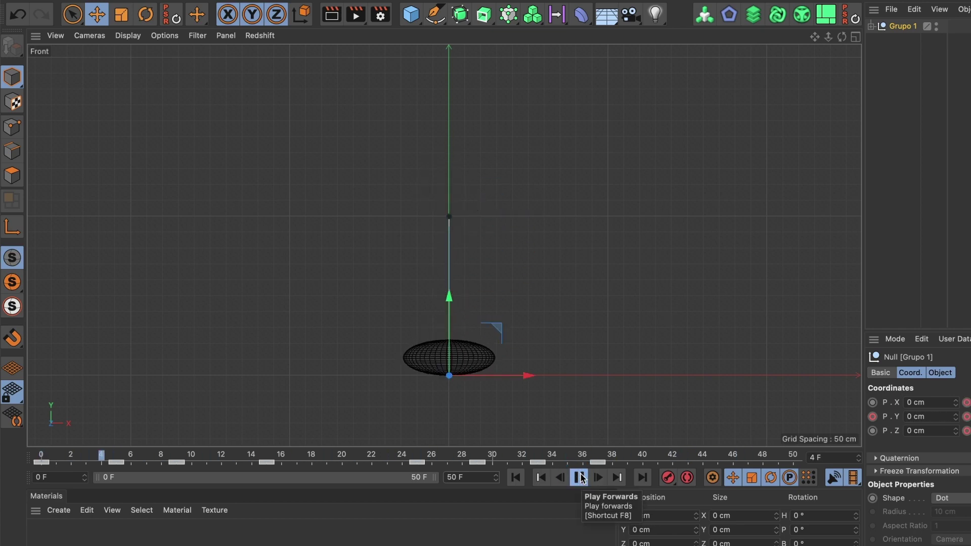
left_click(581, 478)
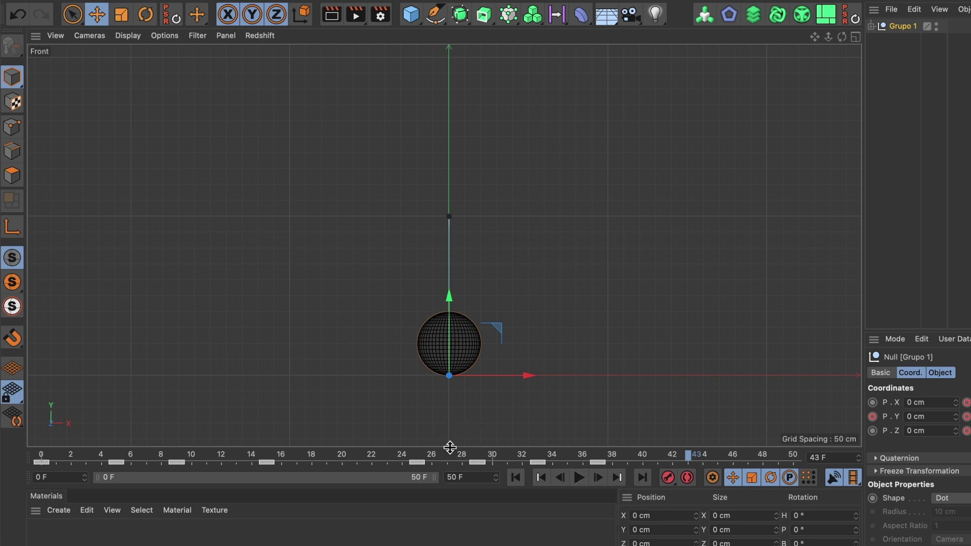
left_click_drag(676, 454, 359, 467)
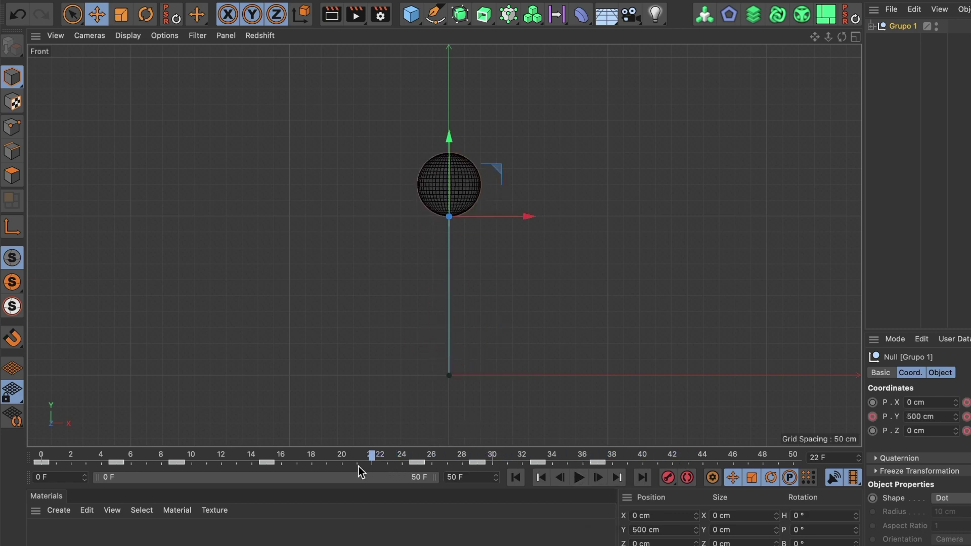
left_click(383, 465)
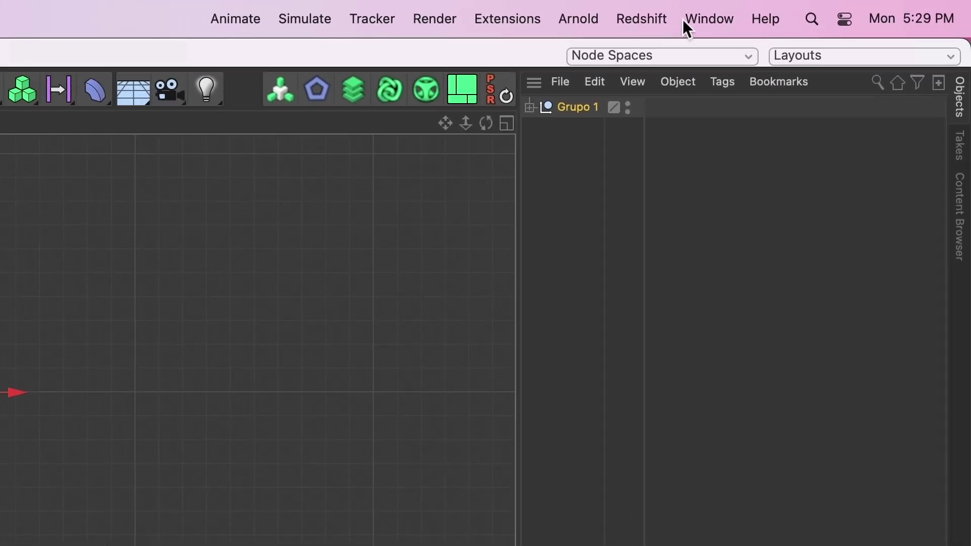
Open the Timeline (F-Curve) editor, dock it in the bottom panel and enlarge it.
left_click(693, 17)
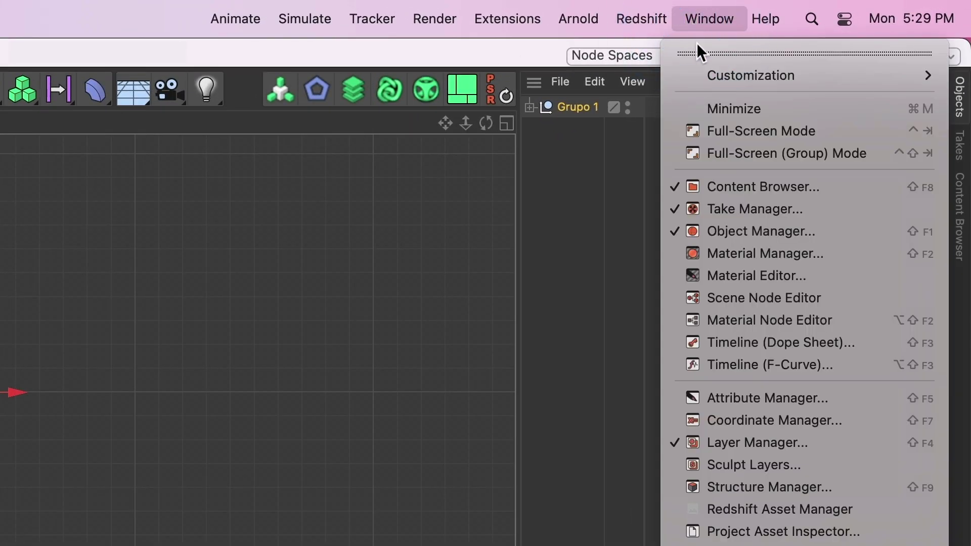
left_click(790, 366)
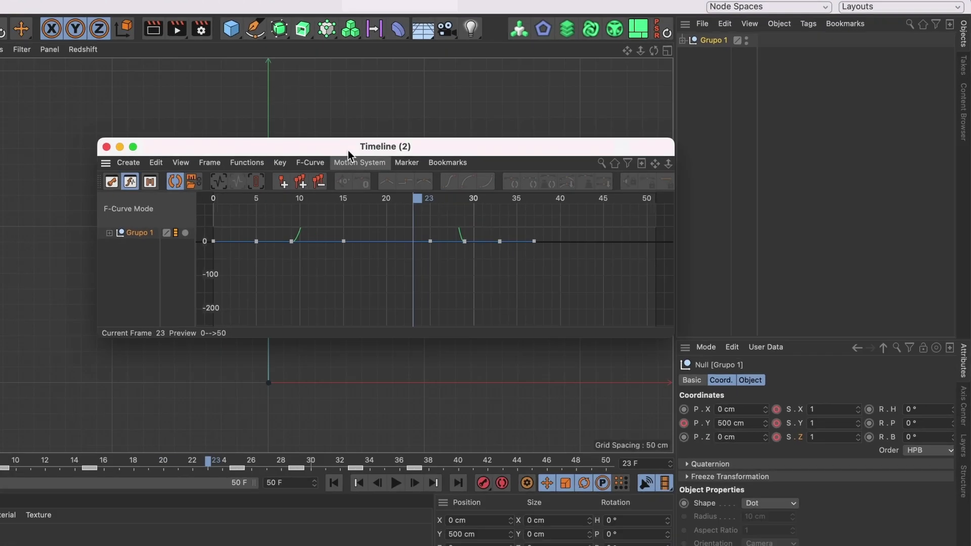
left_click(348, 150)
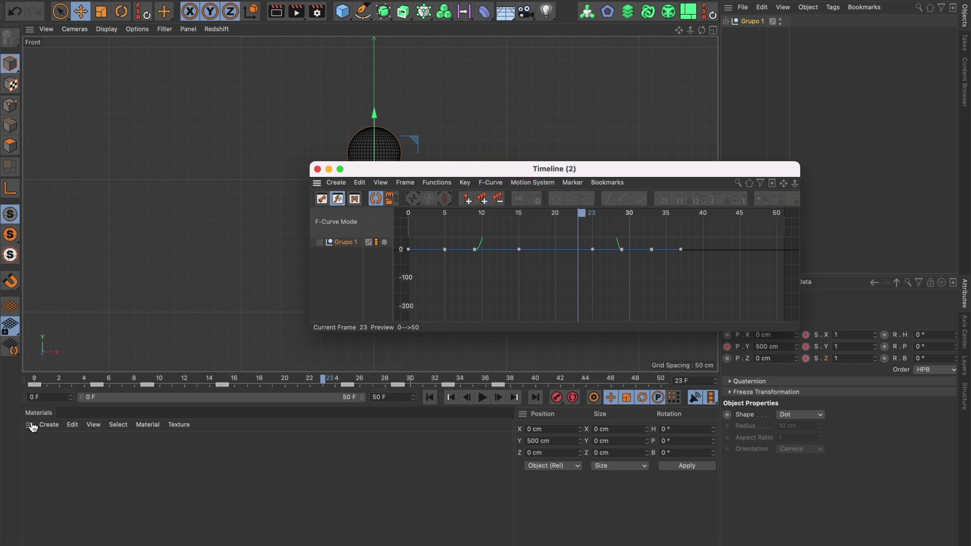
left_click_drag(30, 430, 31, 430)
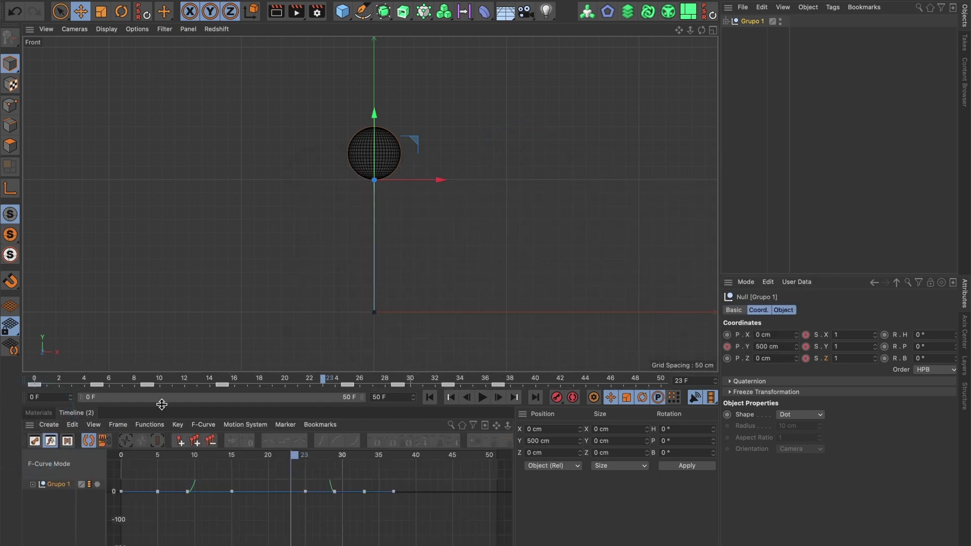
left_click_drag(165, 406, 172, 306)
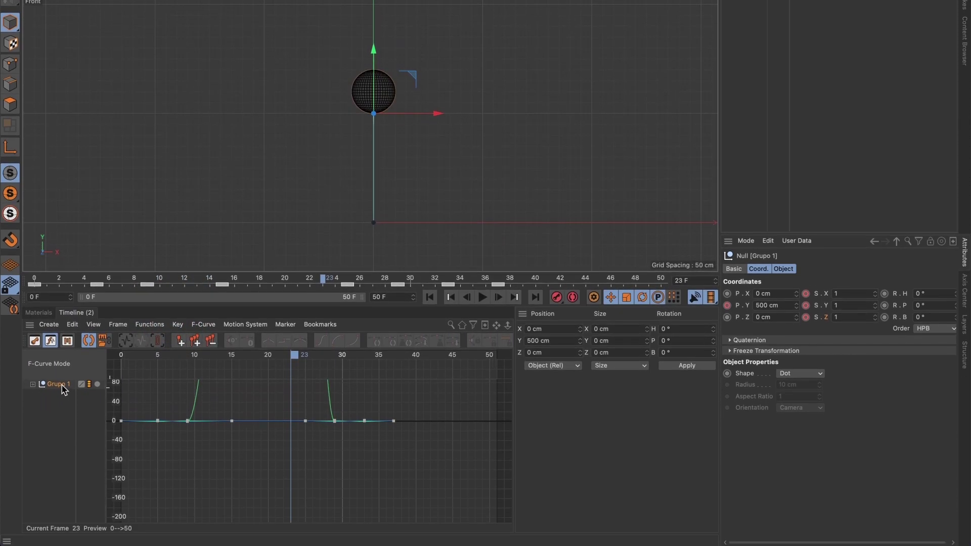
Show Grupo 1's curves framed on the 500 cm height plateau.
left_click(62, 385)
key("h")
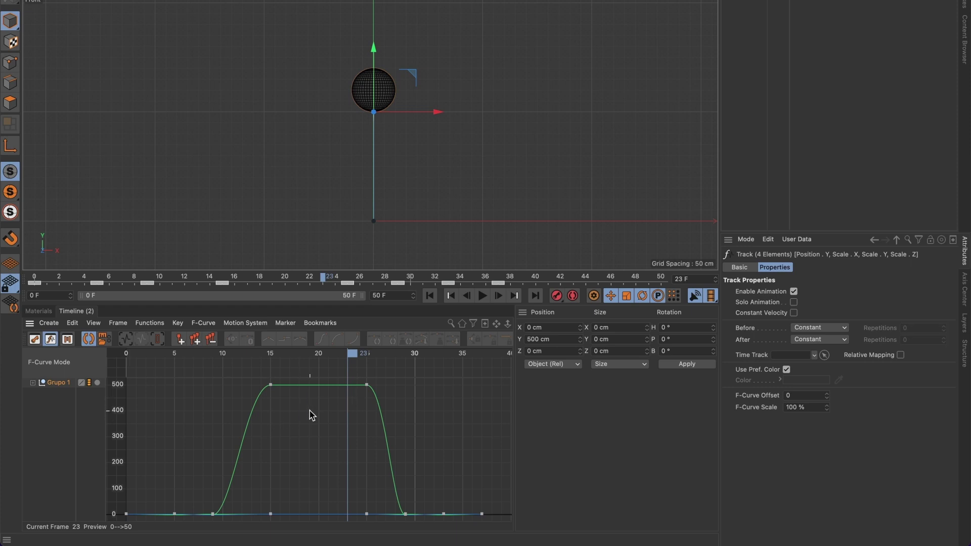
middle_click_drag(310, 410, 304, 433)
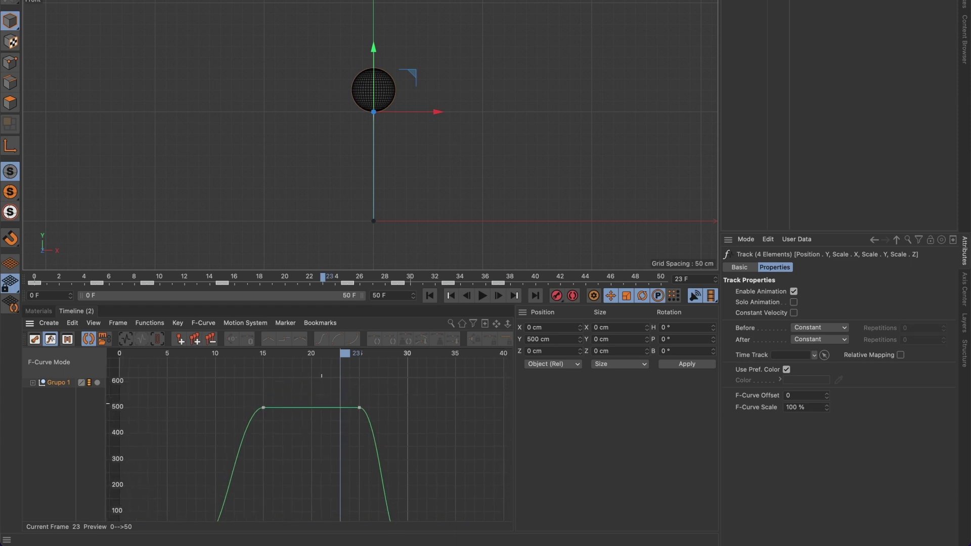
middle_click_drag(326, 394, 324, 408)
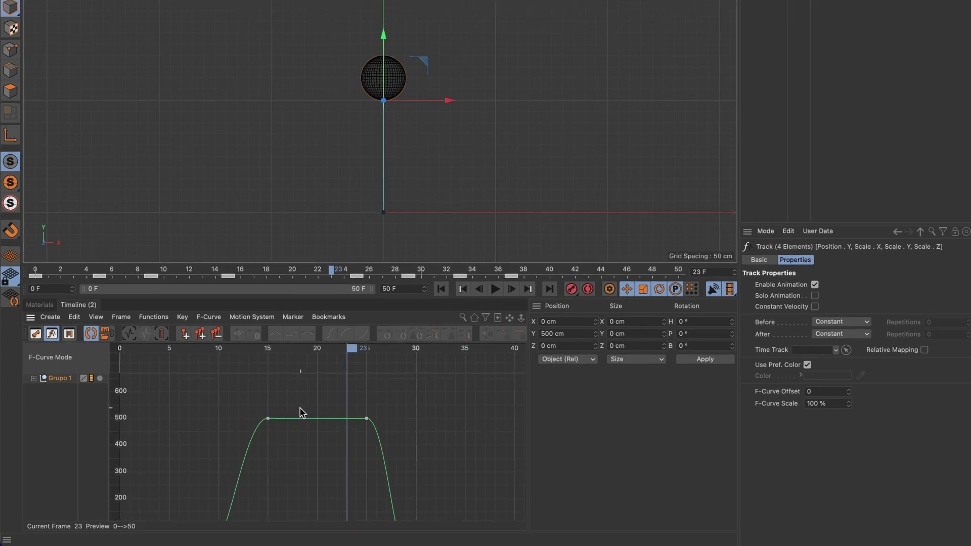
Raise the tangents of the frame-15 and frame-25 height keys to arch the apex.
left_click(261, 422)
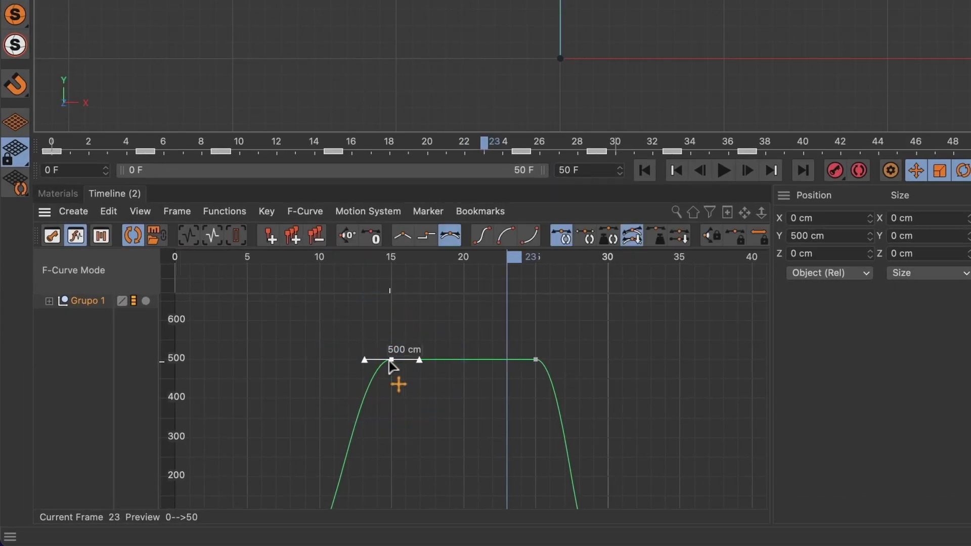
left_click_drag(419, 361, 427, 340)
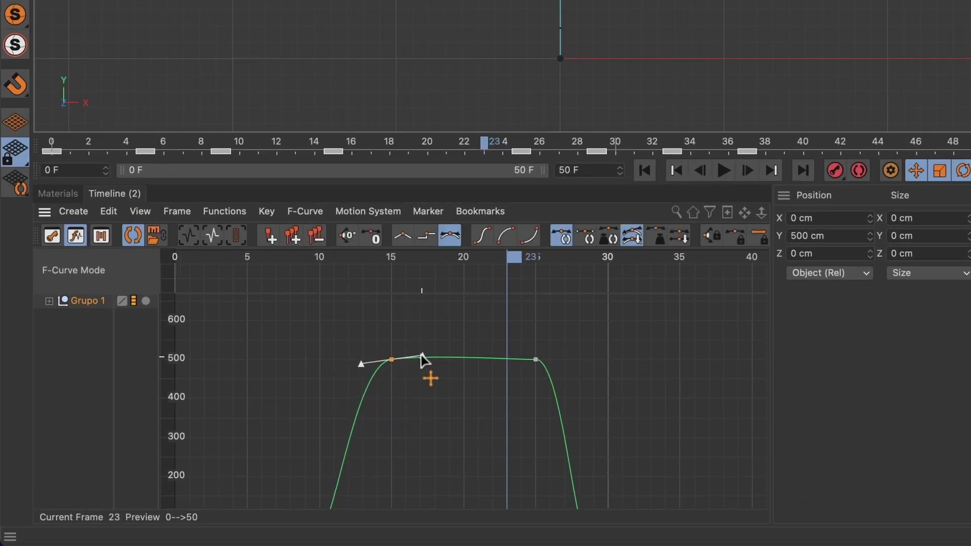
left_click(534, 359)
left_click_drag(516, 358, 501, 337)
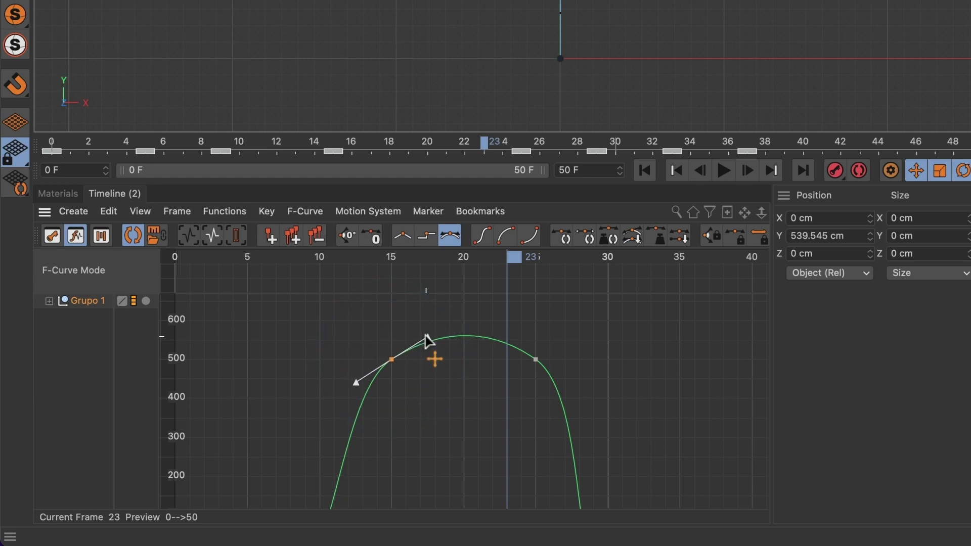
left_click(427, 340)
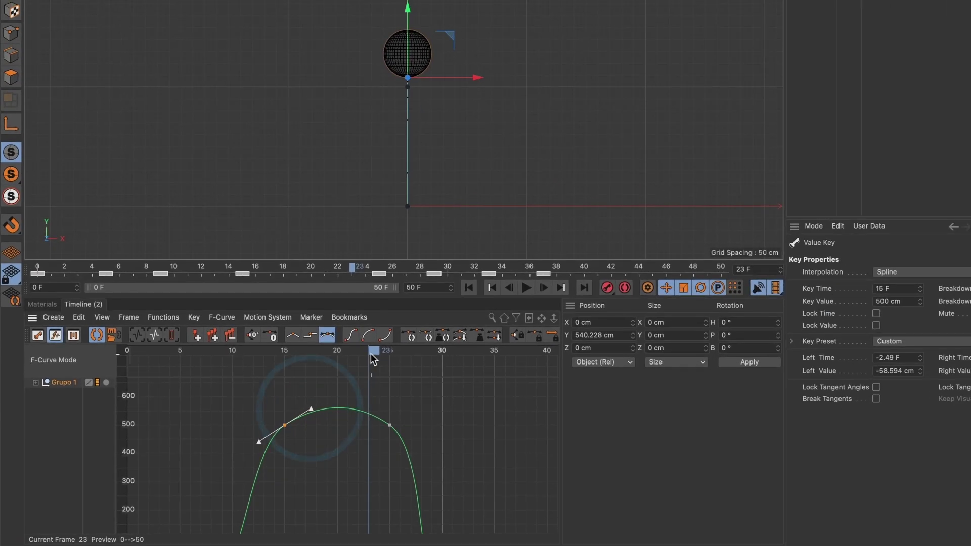
mouse_move(371, 359)
left_mouse_down()
mouse_move(298, 369)
mouse_move(416, 380)
left_mouse_up()
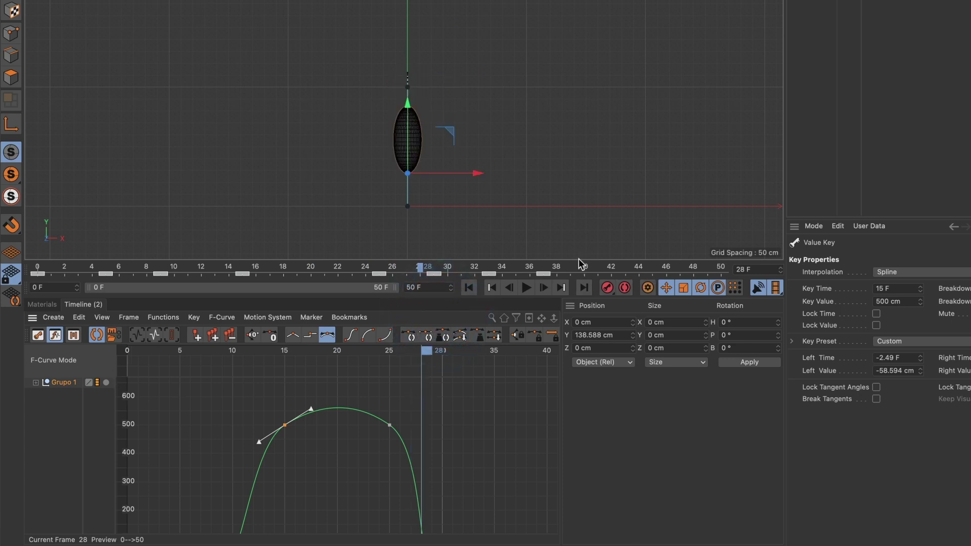
Enlarge the 3D view, play the rounded jump, stop at frame 21 and frame the whole F-curve.
left_click_drag(581, 260, 581, 337)
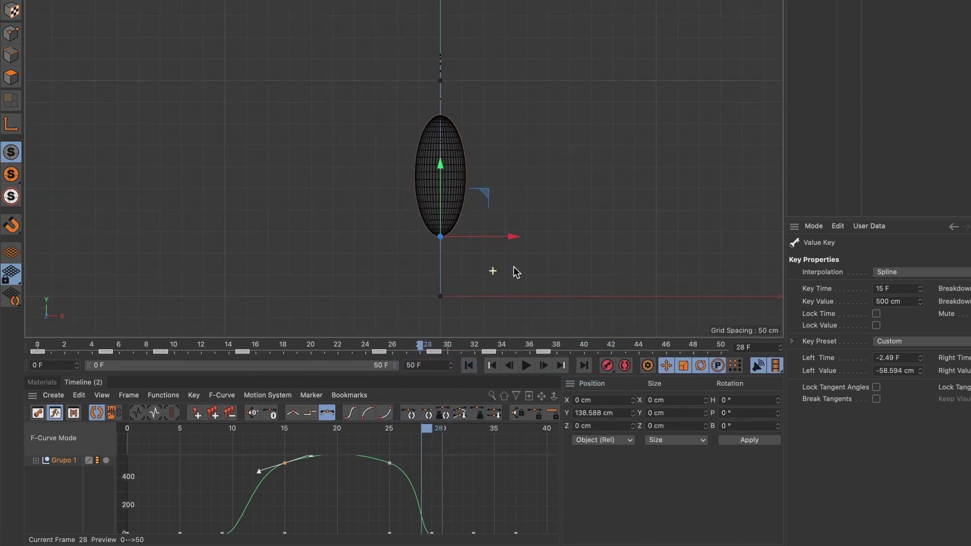
left_click(526, 365)
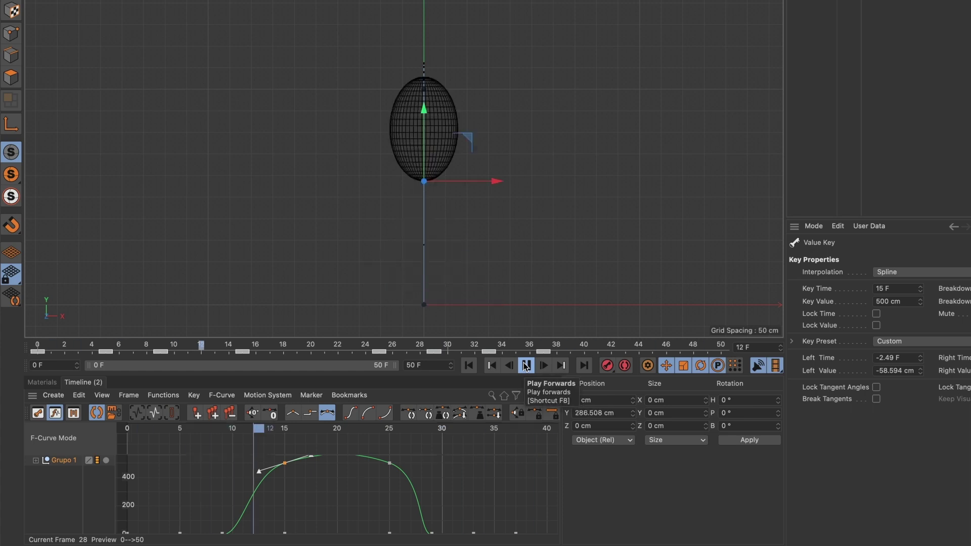
left_click(526, 365)
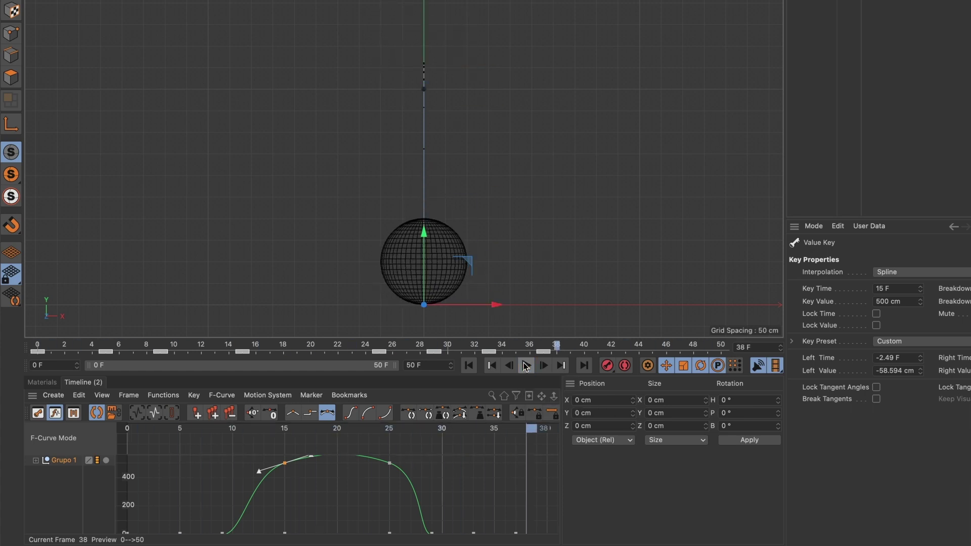
left_click_drag(336, 344, 324, 343)
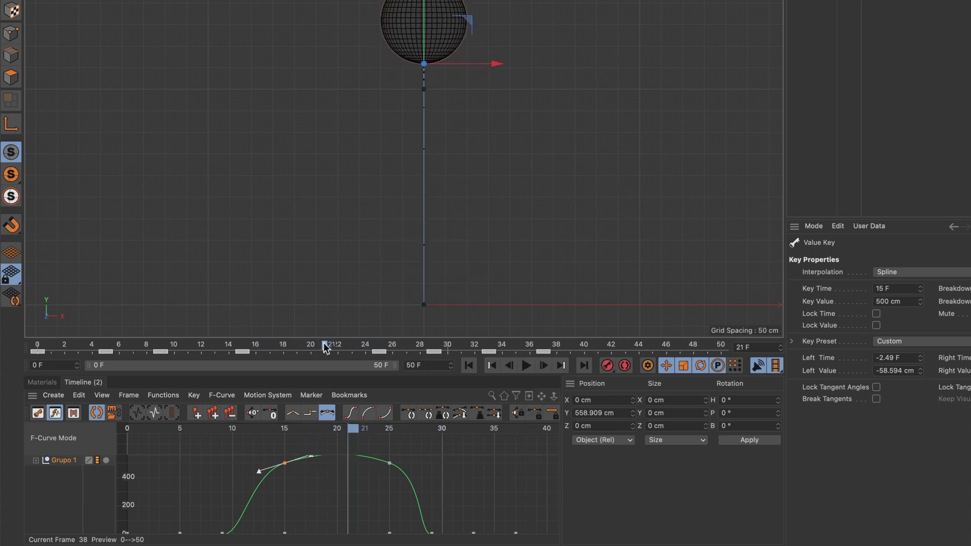
left_click(325, 347)
scroll(307, 477, "up", 1)
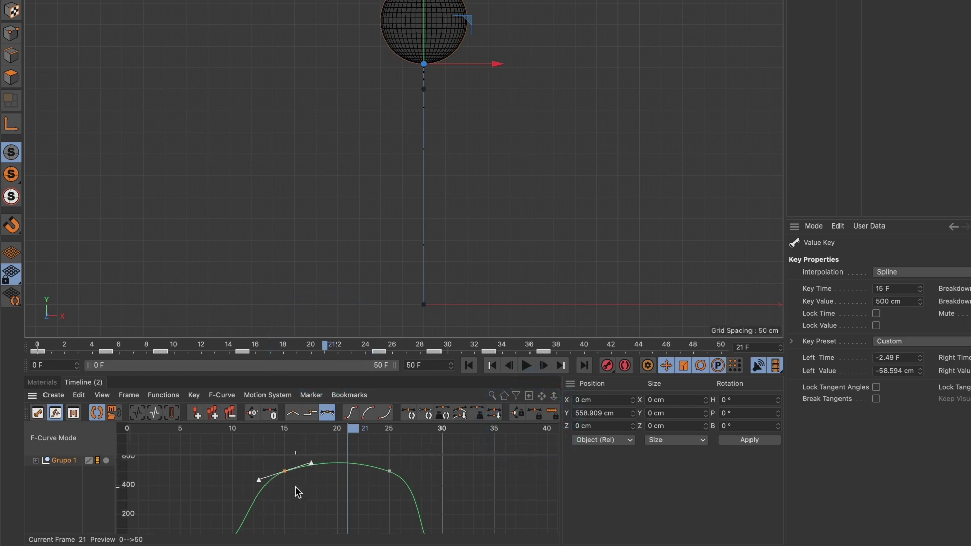
key("h")
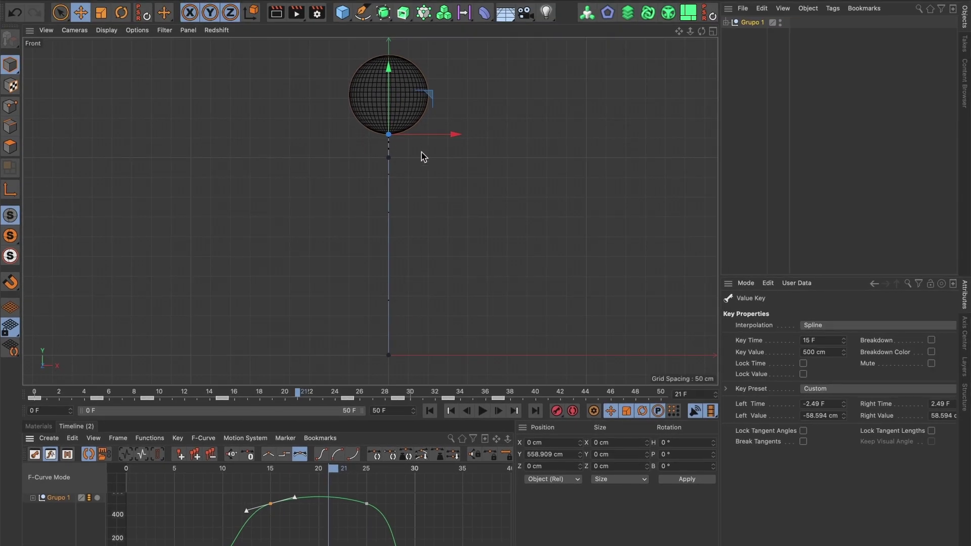
Maximize the Perspective view, dolly out to see the whole bounce, rewind and play.
left_click(712, 32)
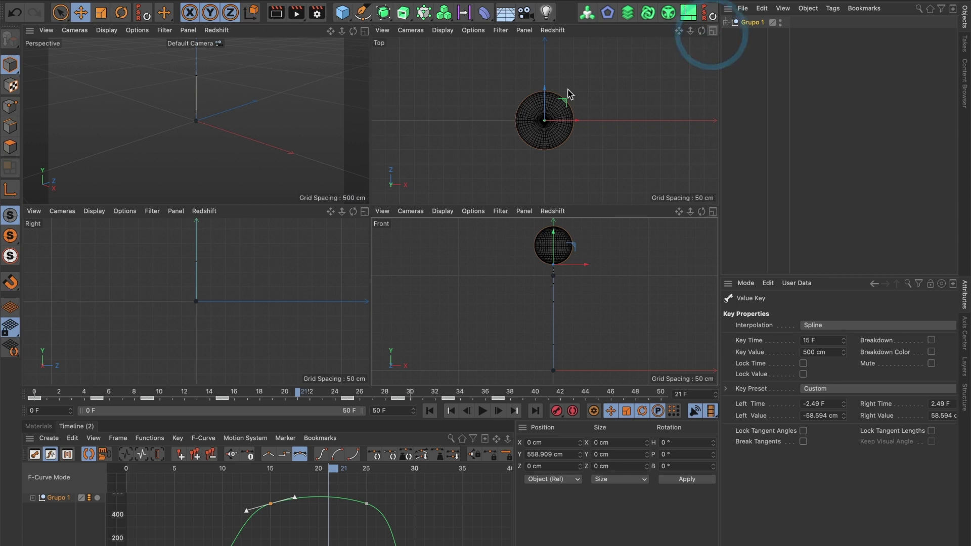
left_click(364, 32)
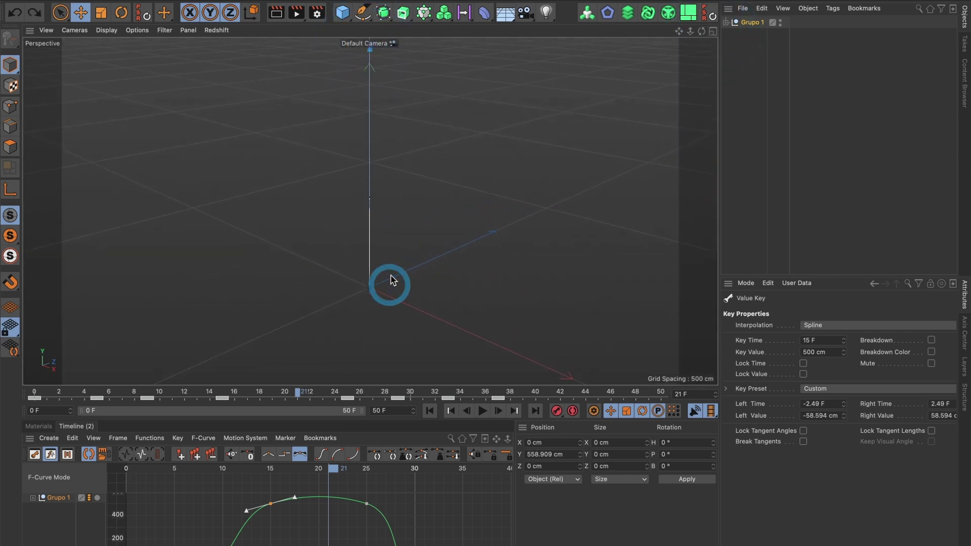
mouse_move(391, 282)
left_mouse_down("alt")
mouse_move(297, 304)
mouse_move(418, 277)
mouse_move(414, 338)
left_mouse_up("alt")
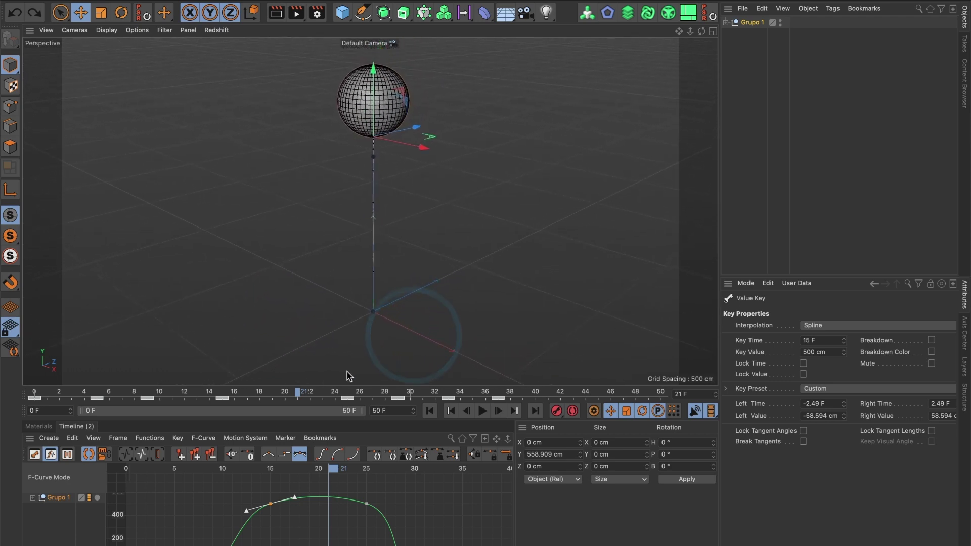
left_click_drag(304, 393, 11, 401)
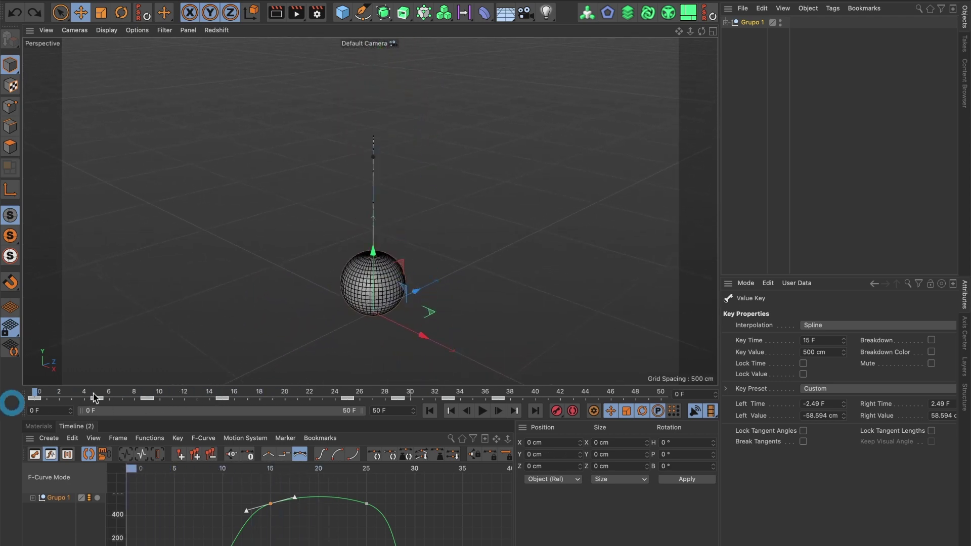
left_click(484, 412)
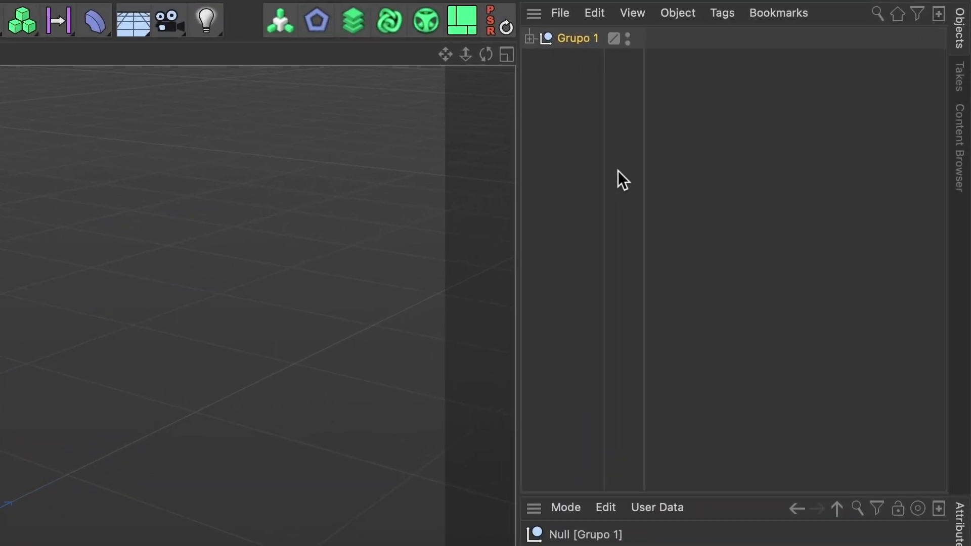
Expand Grupo 1 in the Object Manager to reveal the nested Sphere.
left_click(530, 37)
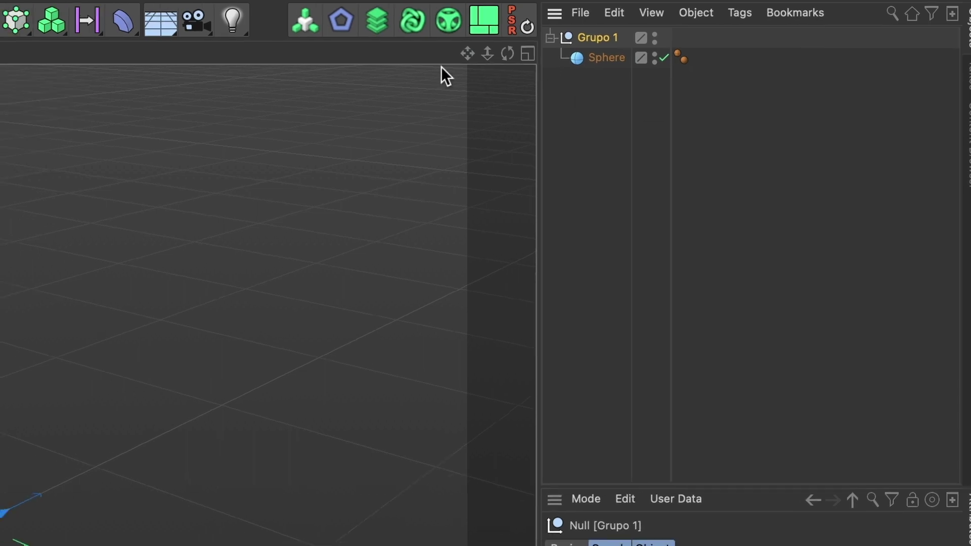
Add a 200 cm Cube primitive and maximize the Front view.
left_click(167, 24)
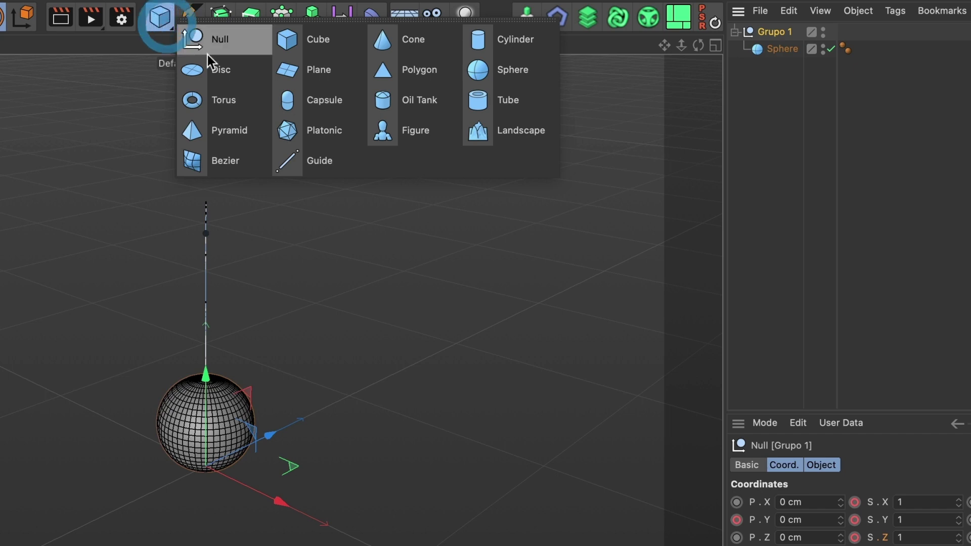
left_click(342, 53)
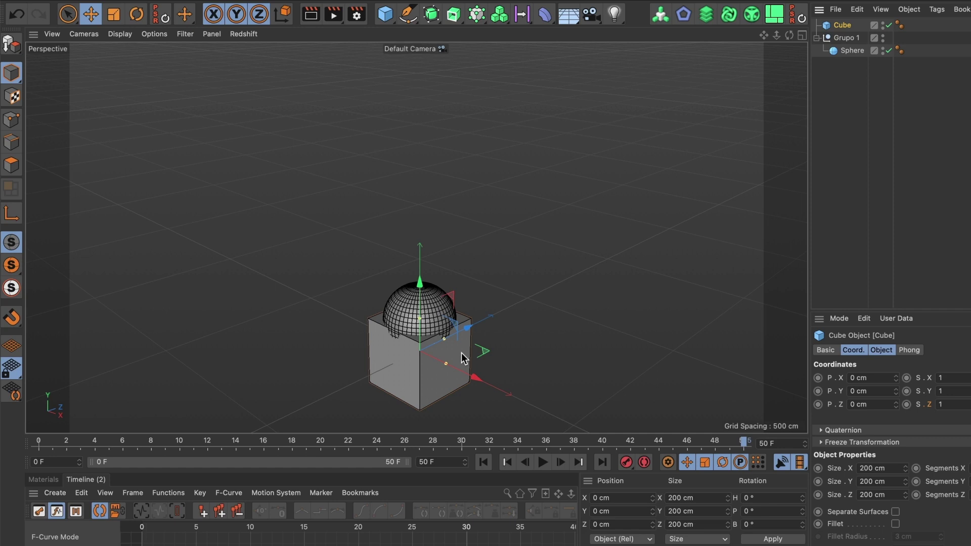
left_click(800, 38)
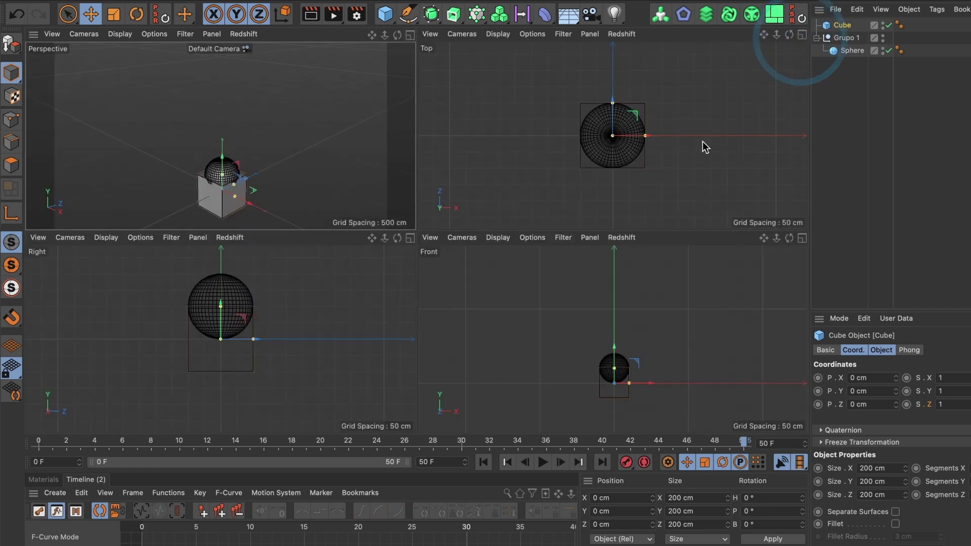
left_click(802, 238)
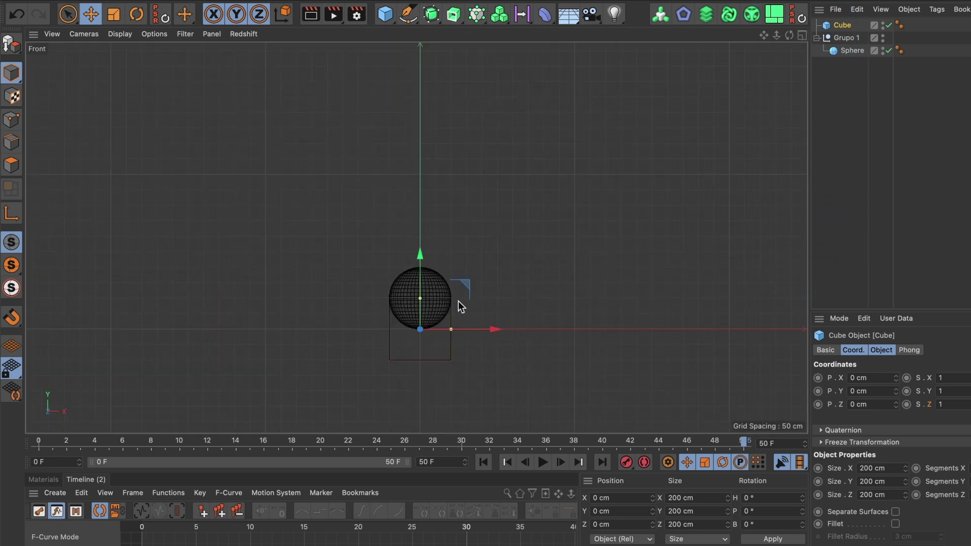
Squash the Cube to scale 1.05, 0.95, 1.05 and compare it with the Sphere.
left_click_drag(458, 301, 387, 299)
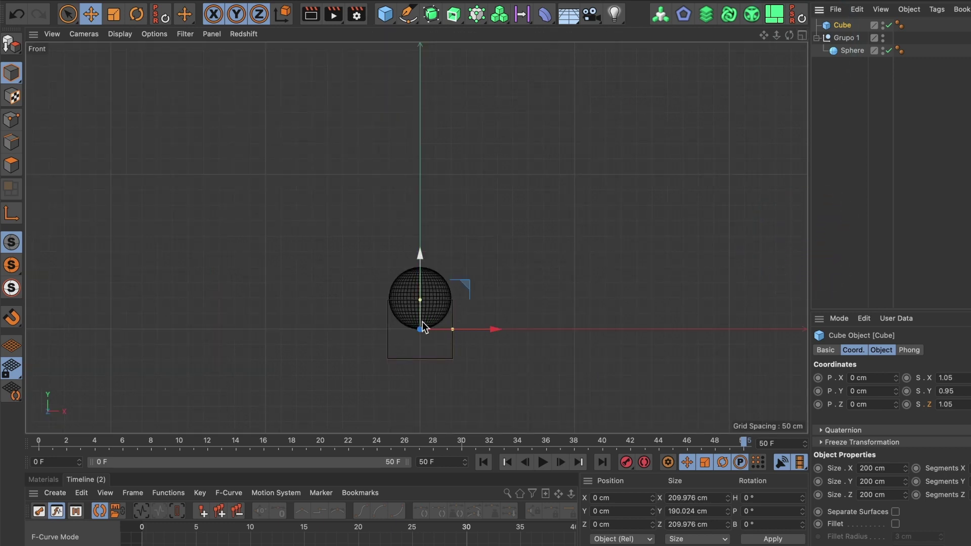
left_click(854, 52)
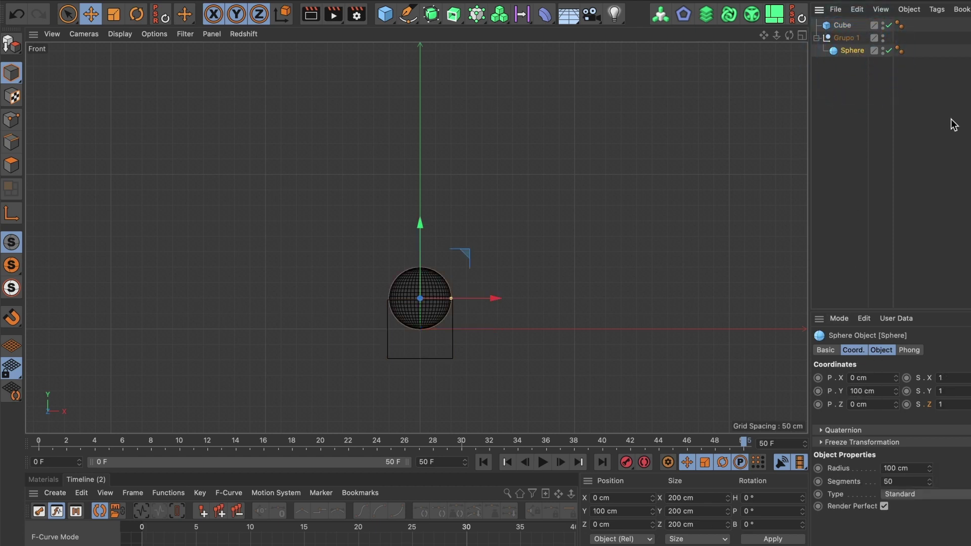
left_click(846, 26)
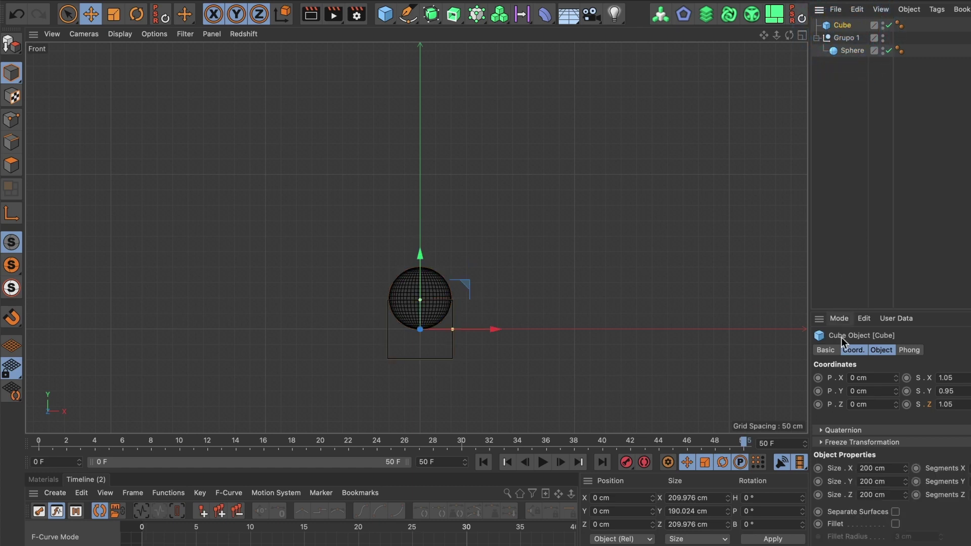
Raise the Cube to Y 100 cm, scrub the bounce, and nest it in Grupo 1.
left_click(815, 391)
type("100")
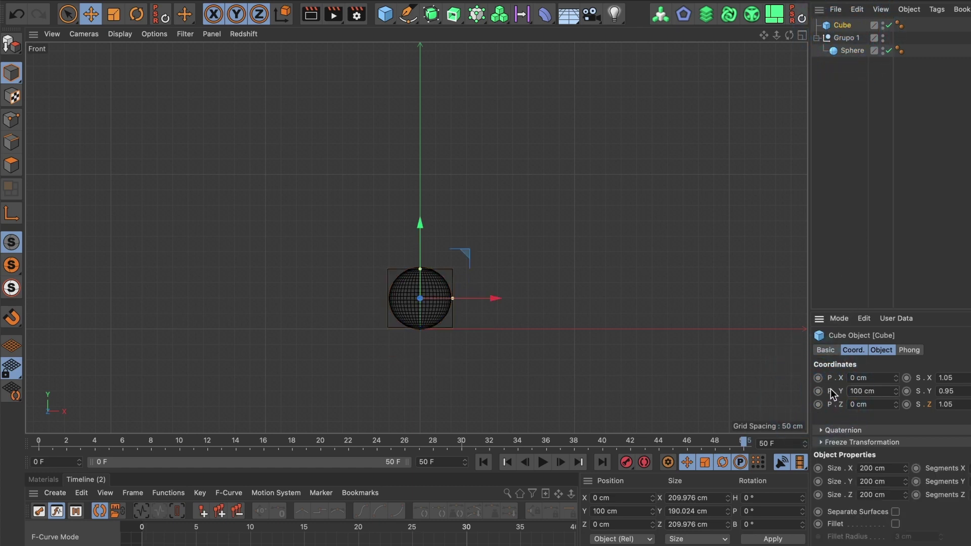
mouse_move(747, 445)
left_mouse_down()
mouse_move(134, 446)
mouse_move(32, 456)
left_mouse_up()
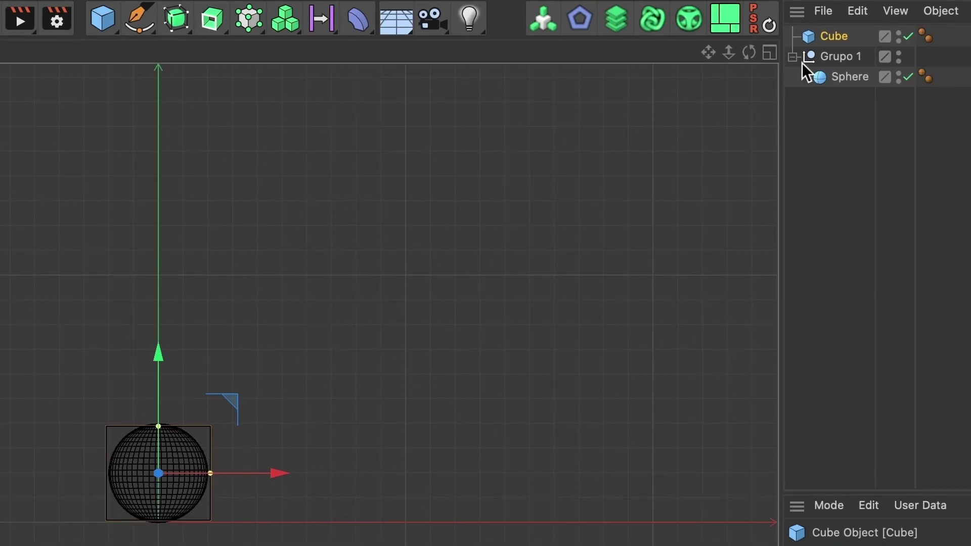
left_click_drag(830, 35, 836, 64)
Hide the Sphere in Grupo 1 from both viewport and render.
left_click(850, 80)
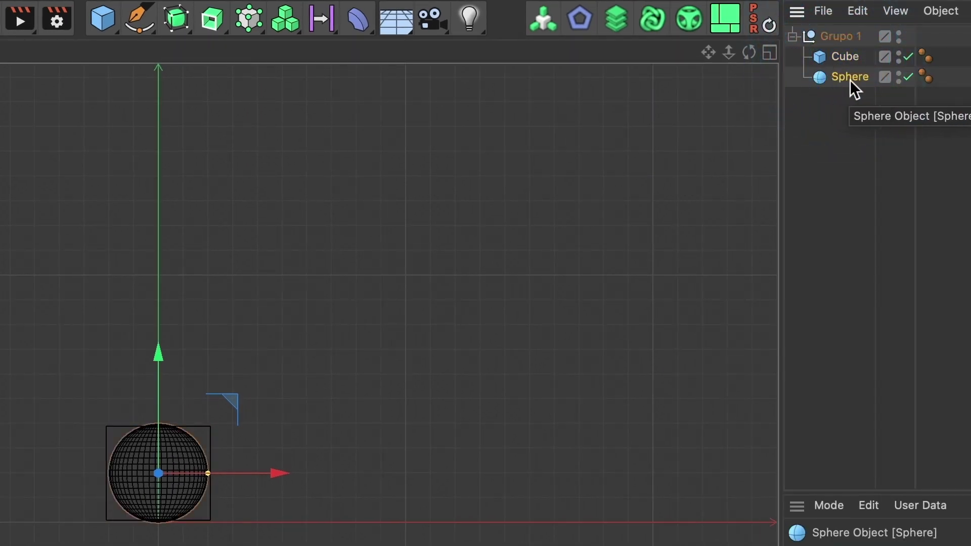
left_click(899, 74)
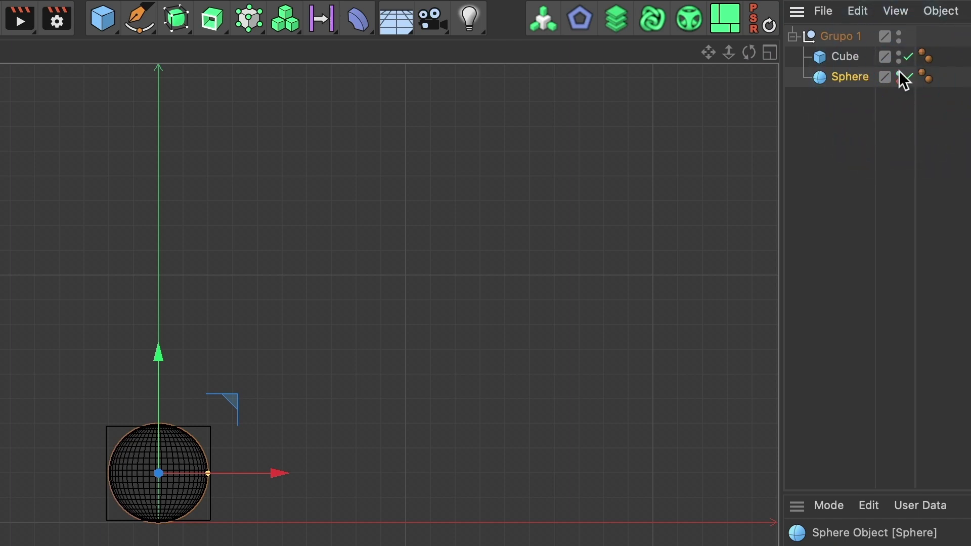
left_click(900, 72)
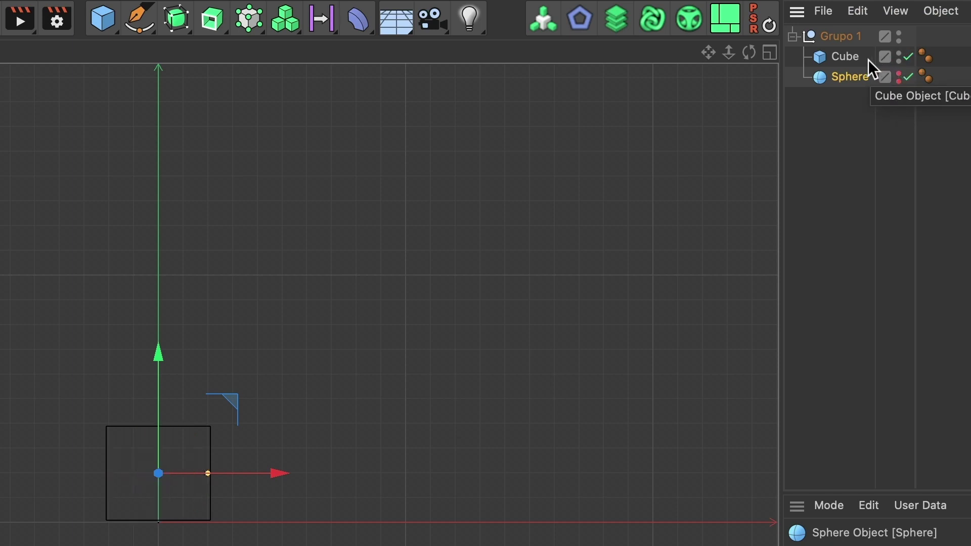
left_click(772, 52)
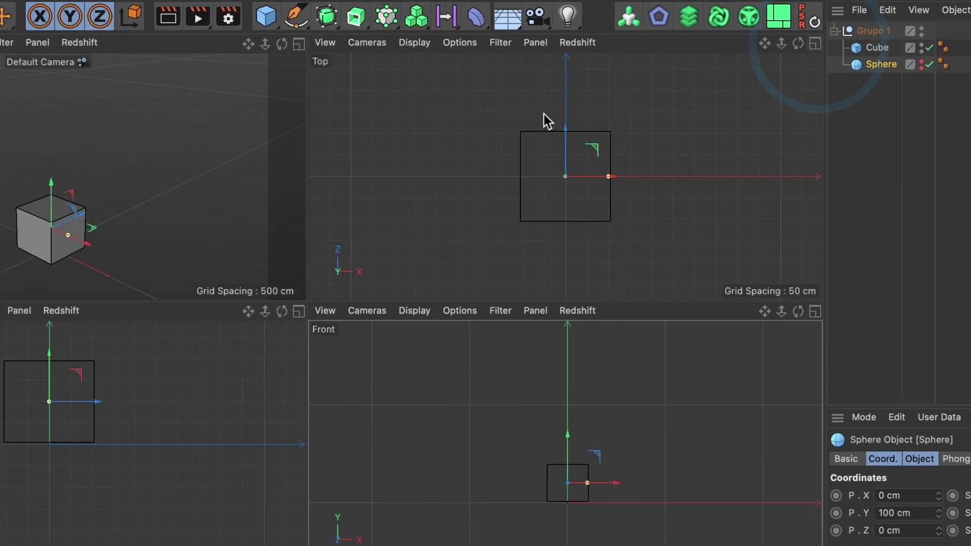
Review the Cube's squash-and-stretch bounce in the maximized Perspective view.
left_click(438, 37)
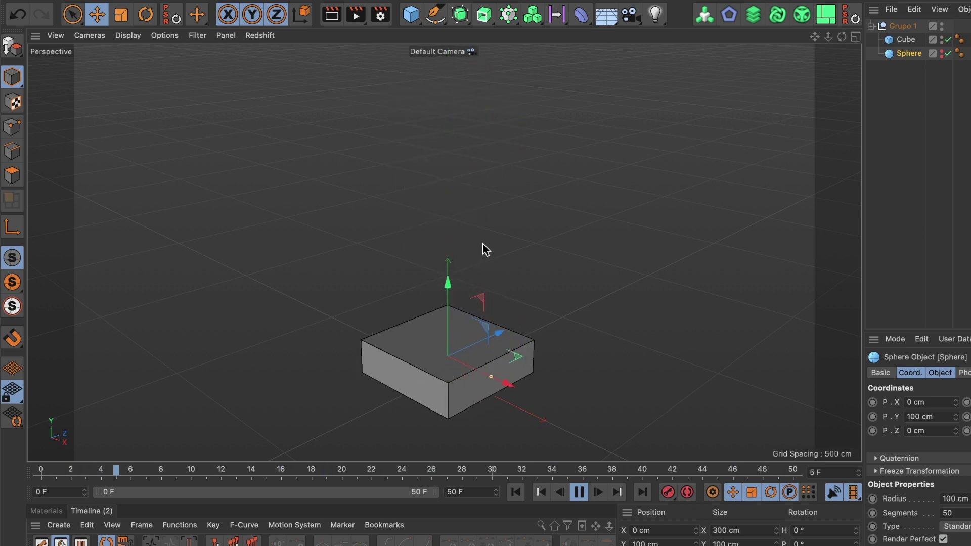
left_click(413, 22)
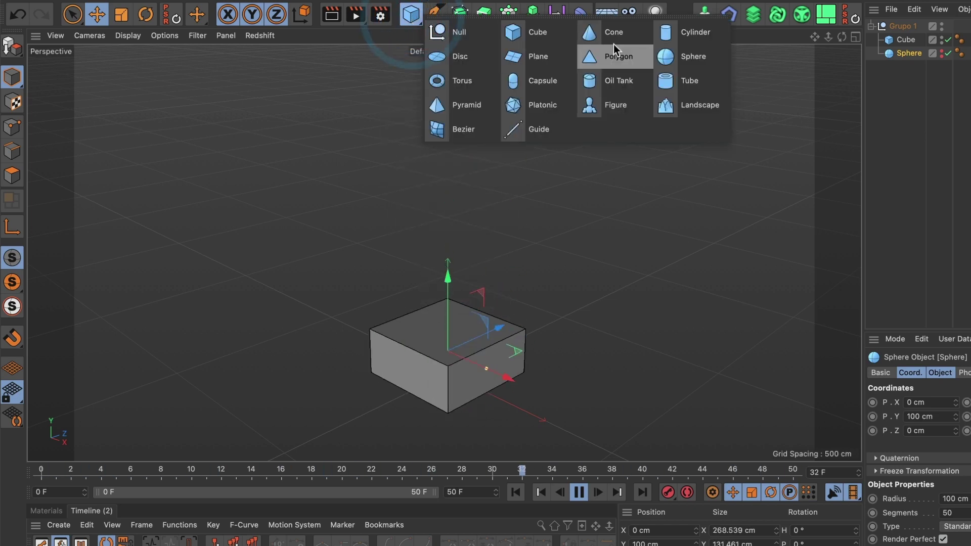